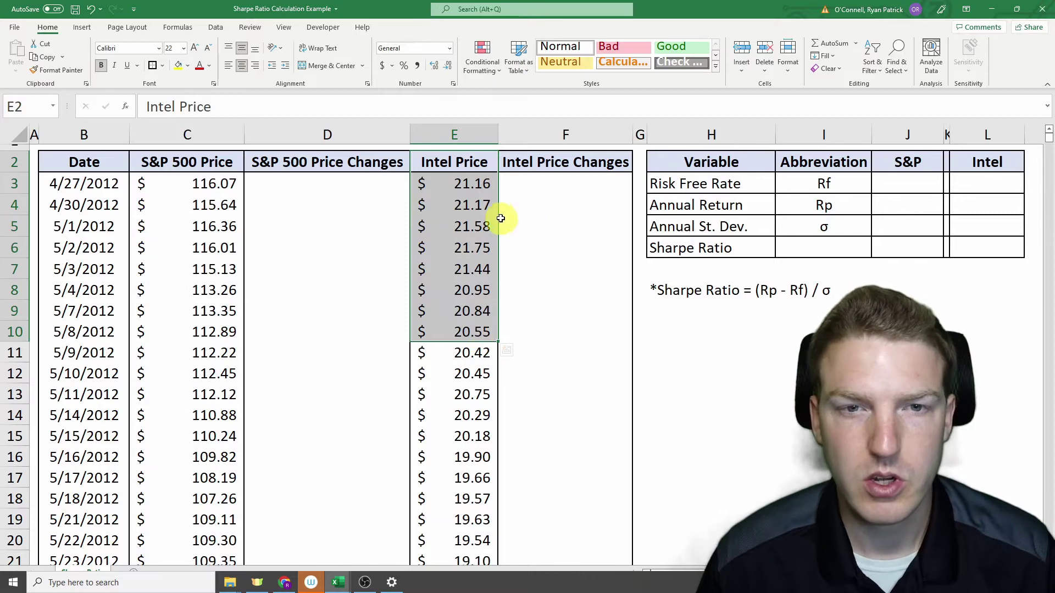
Calculate the first S&P 500 daily price change in D4 with the formula =(C4-C3)/C3
left_click(460, 181)
left_click(305, 210)
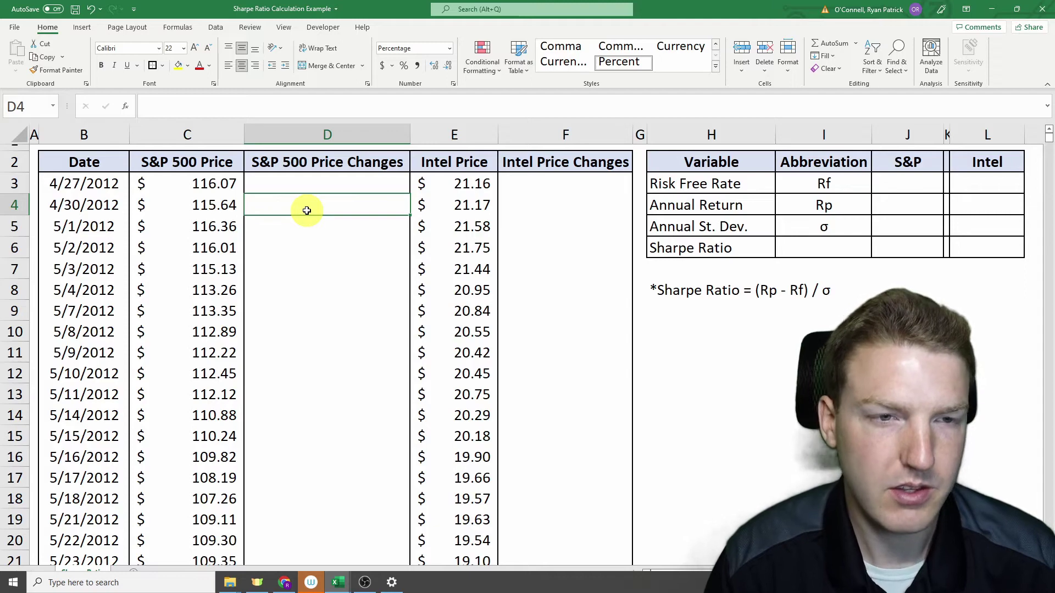
type("=")
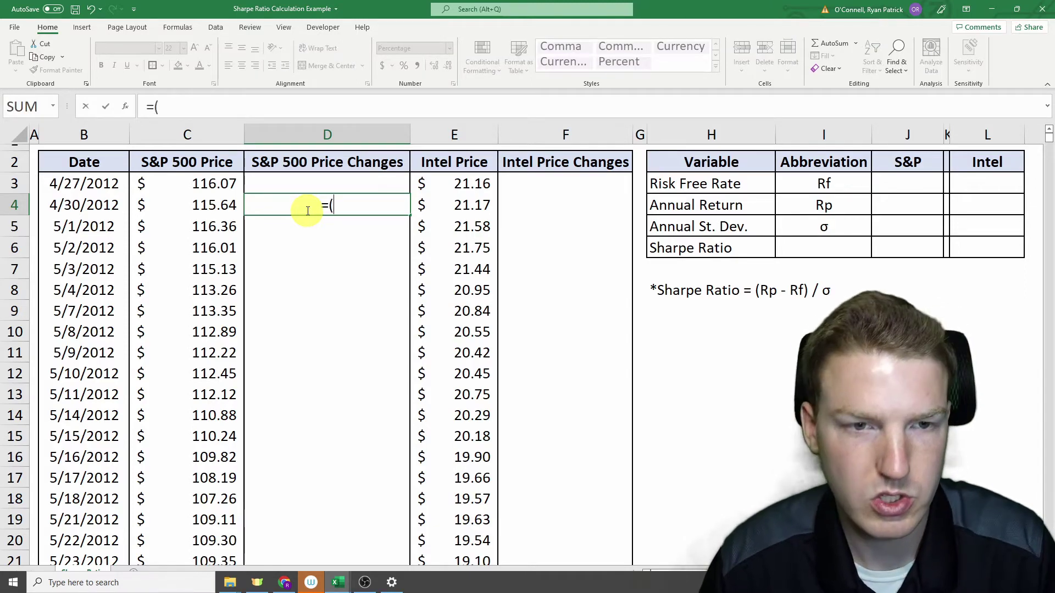
type("(")
left_click(204, 205)
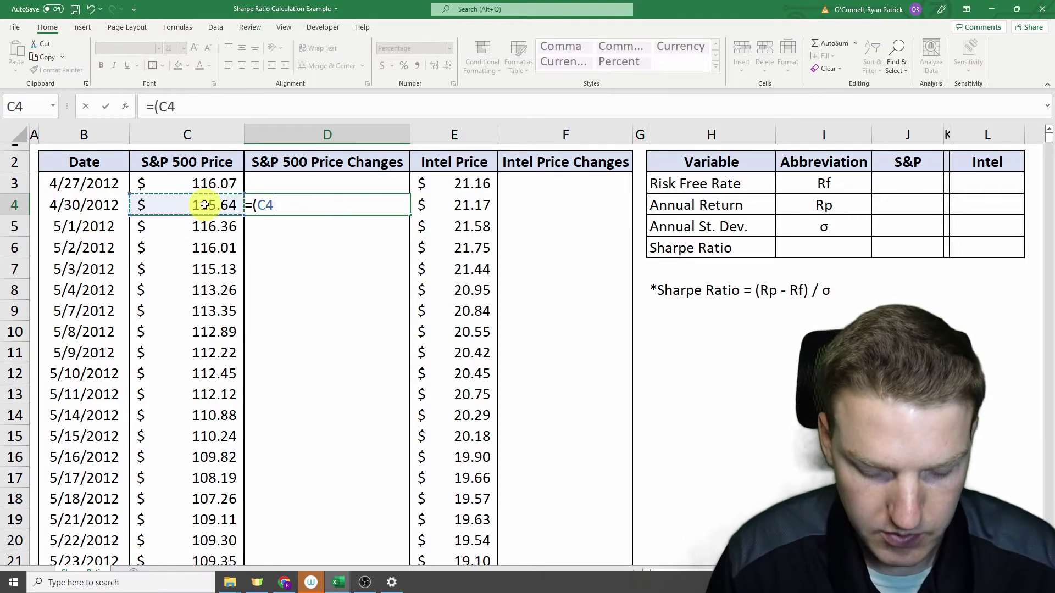
type("-")
left_click(214, 183)
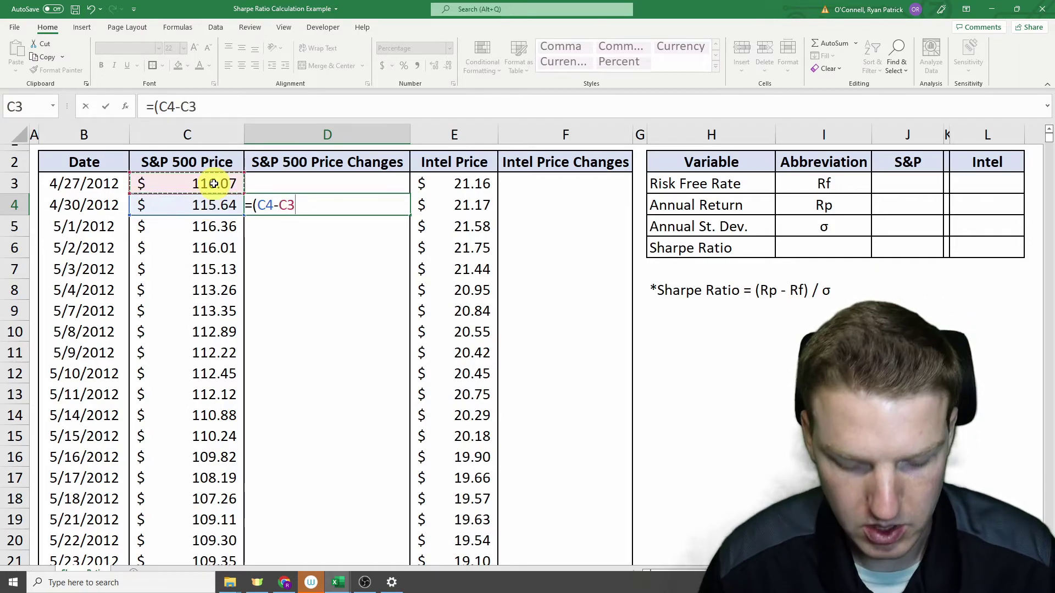
type(")")
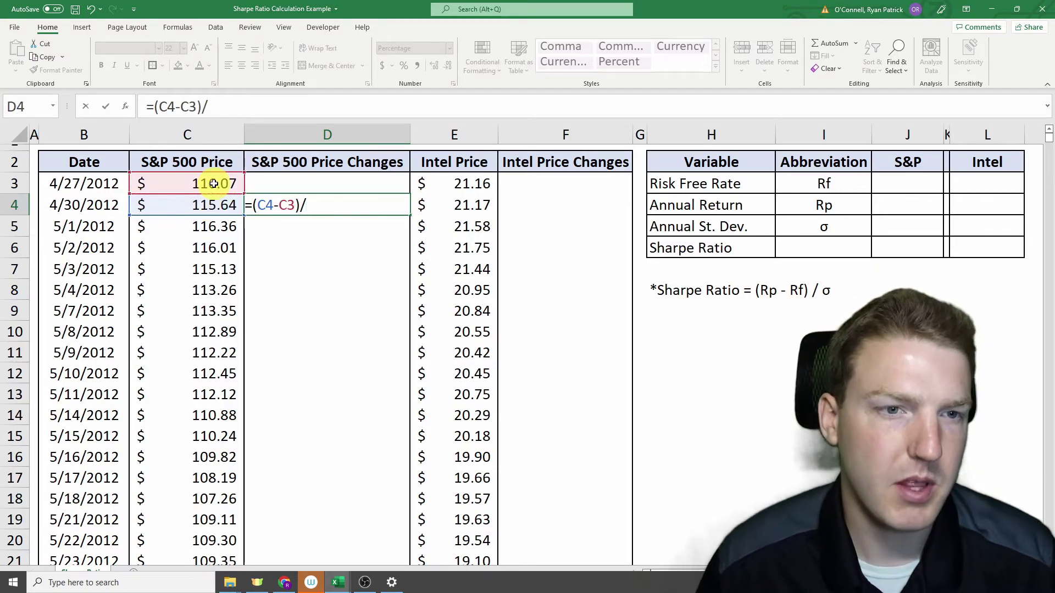
type("/")
left_click(214, 184)
key("Return")
key("Up")
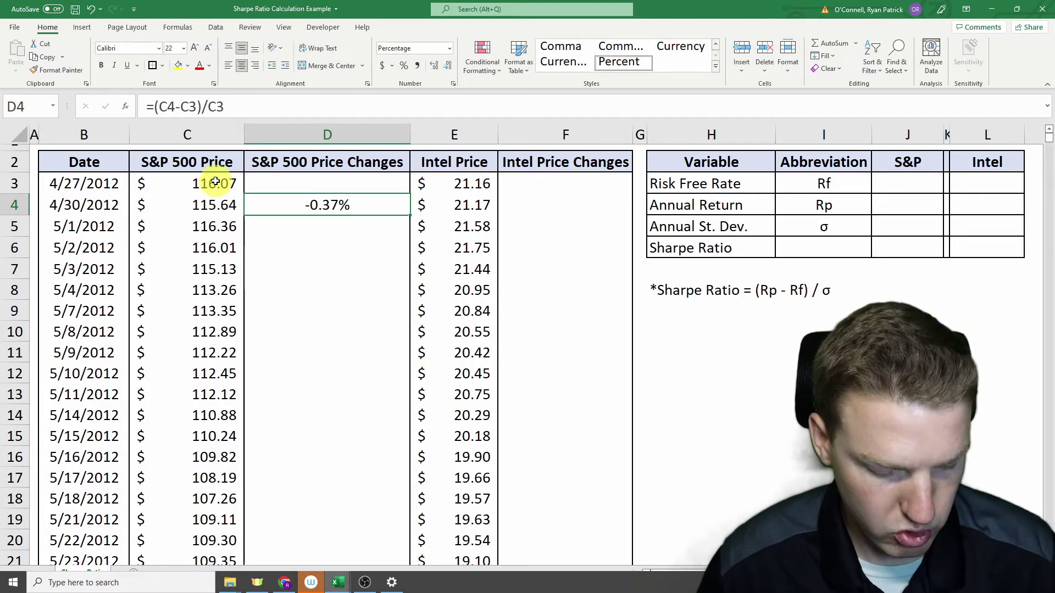
Copy the D4 price change formula down the S&P 500 Price Changes column through row 2518
key("ctrl+c")
key("Left")
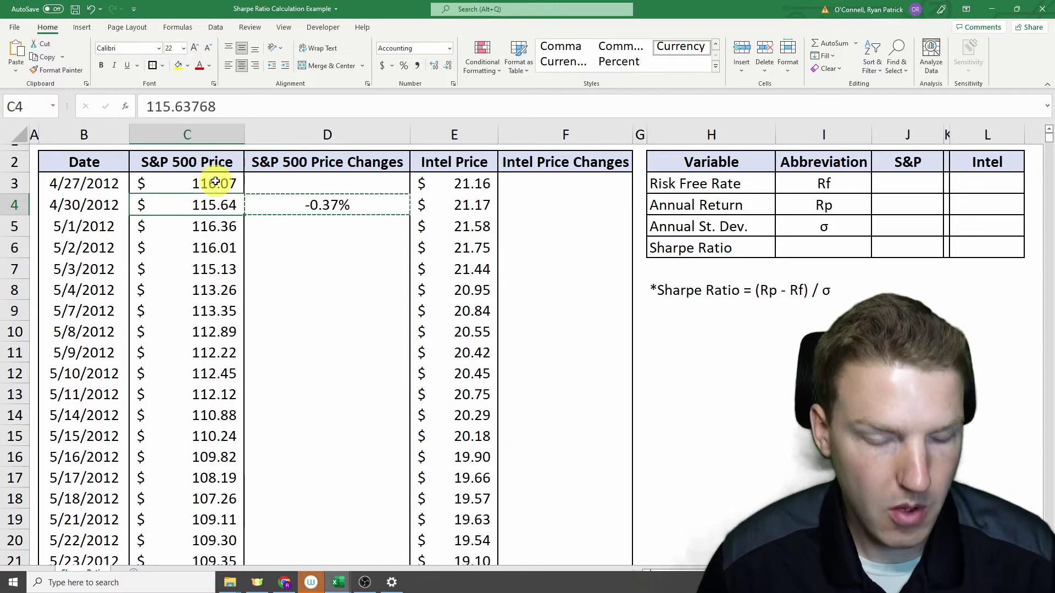
key("ctrl+Down")
key("Right")
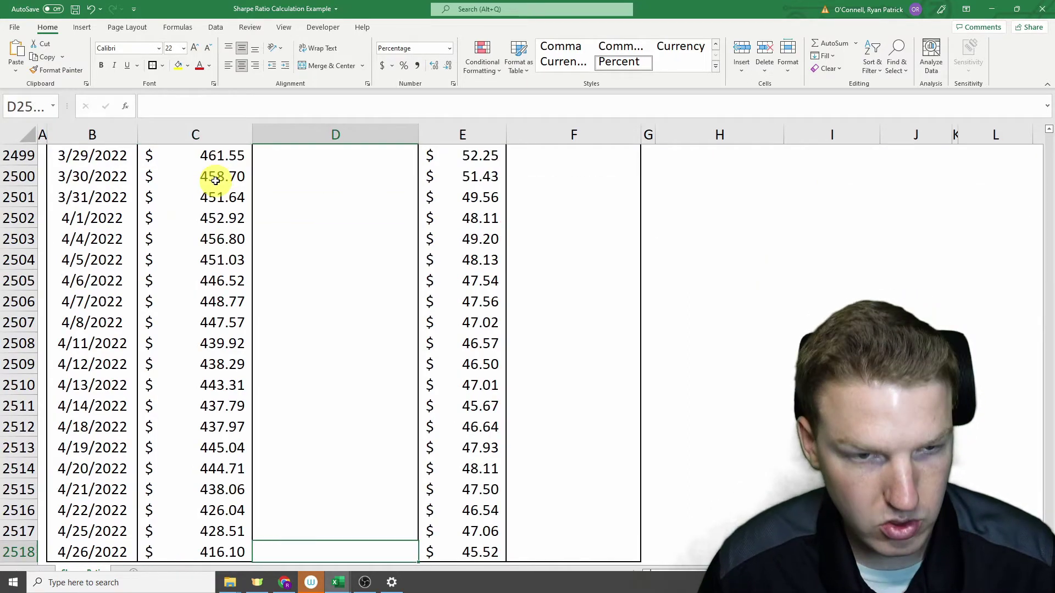
key("ctrl+shift+Up")
key("ctrl+v")
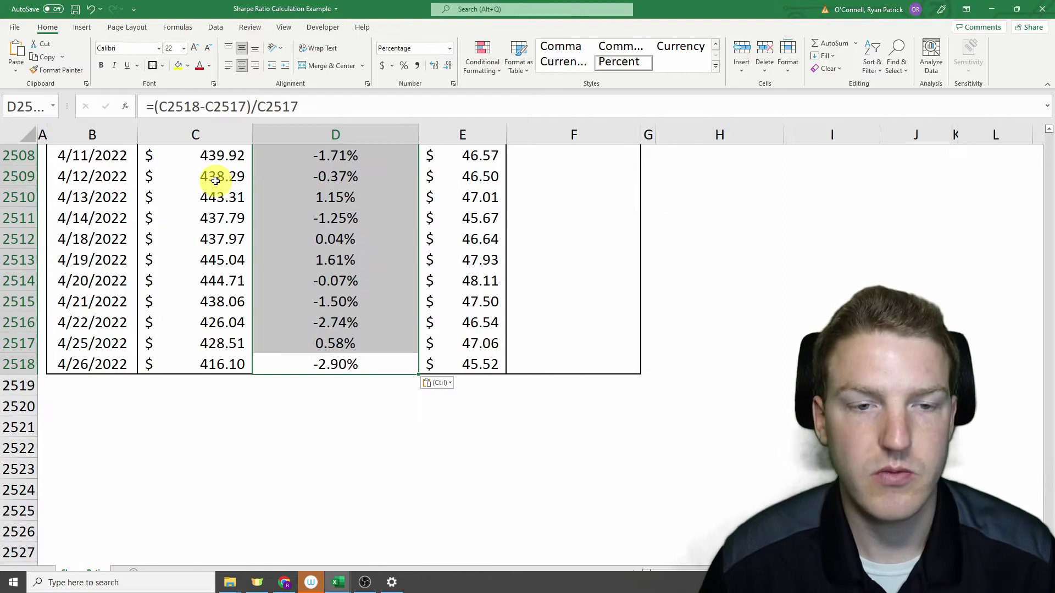
Calculate the first Intel daily price change in F4 with the formula =(E4-E3)/E3
key("ctrl+Up")
key("ctrl+Up")
key("ctrl+Up")
key("Right")
key("Right")
key("Down")
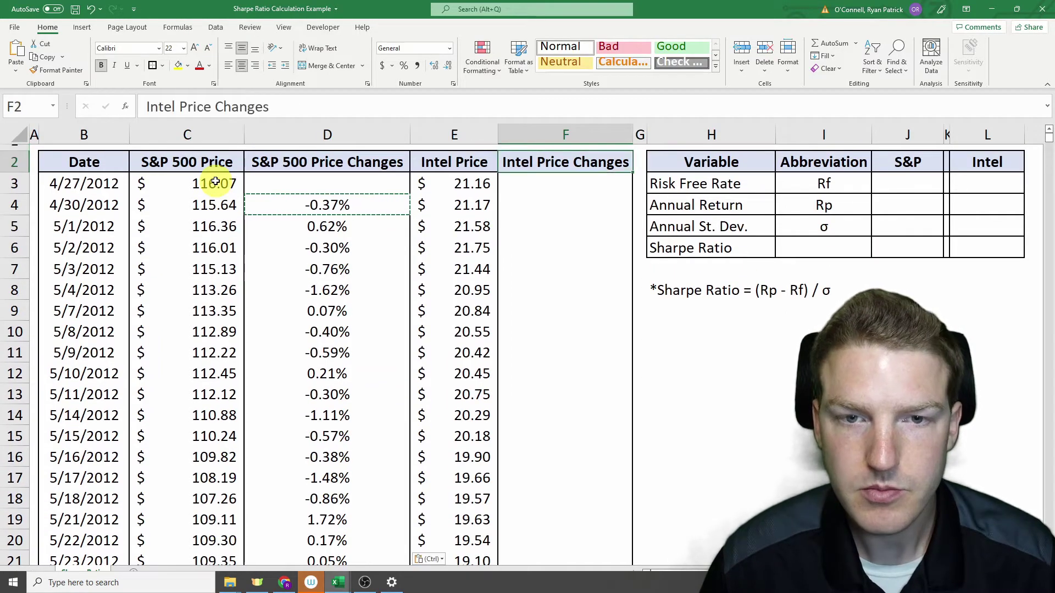
key("Down")
key("Down")
type("=(")
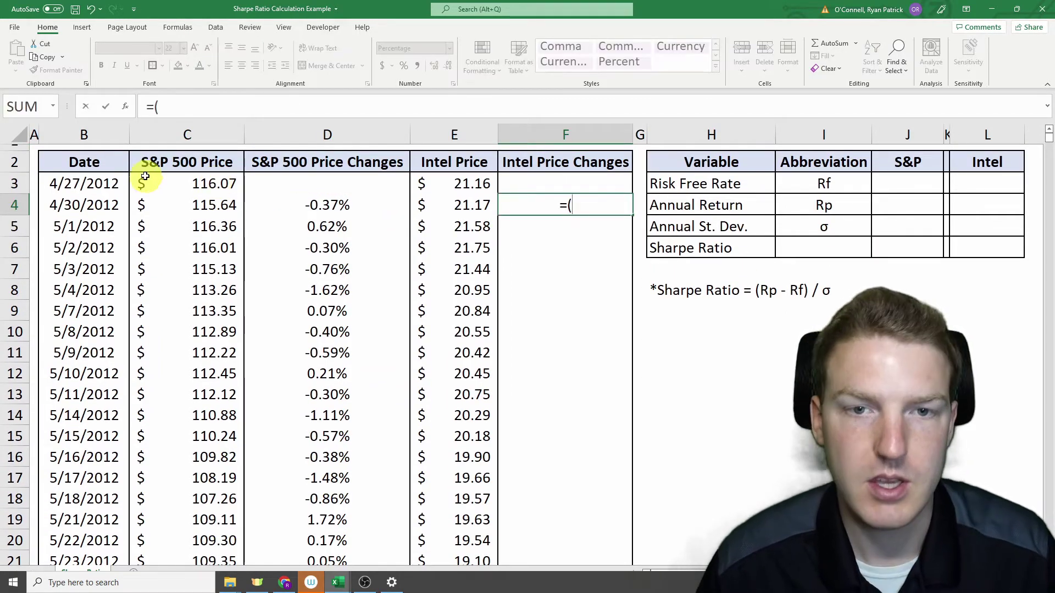
left_click(449, 206)
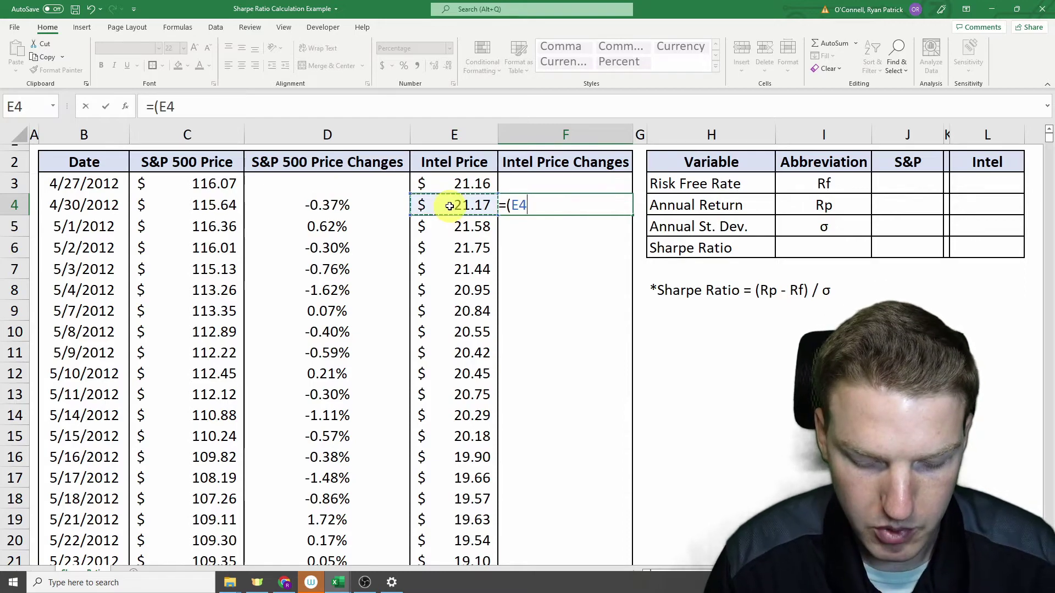
type("-")
left_click(481, 186)
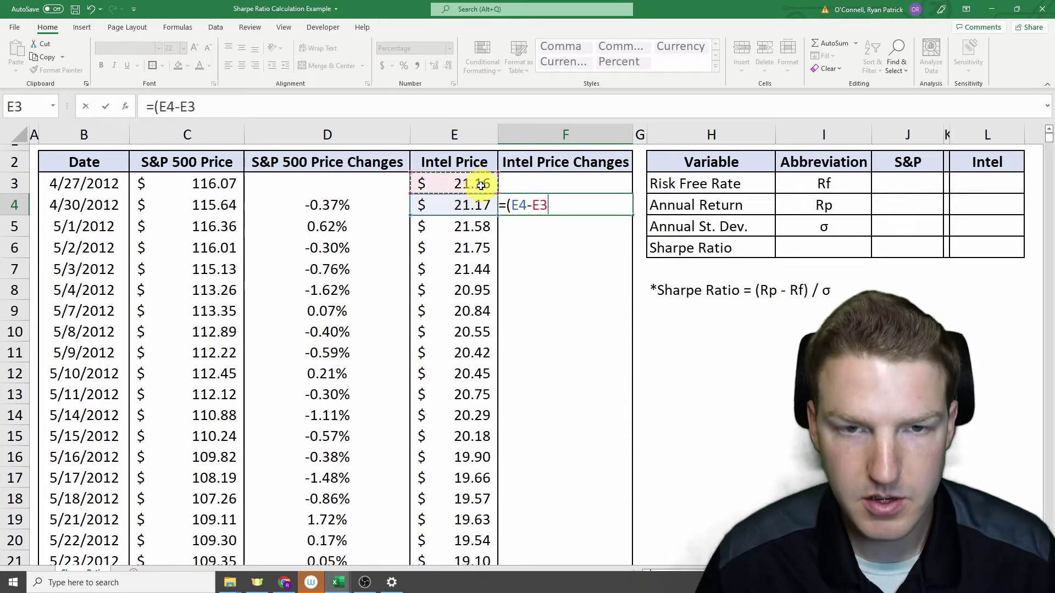
type(")")
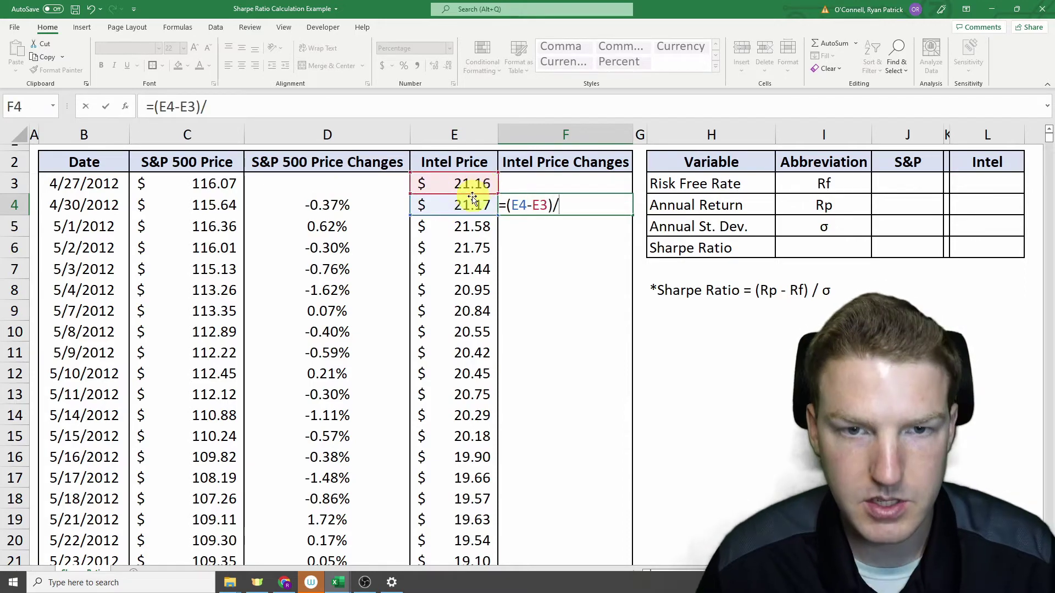
type("/")
left_click(473, 192)
key("Return")
Copy the F4 price change formula down the Intel Price Changes column through row 2518
left_click(567, 200)
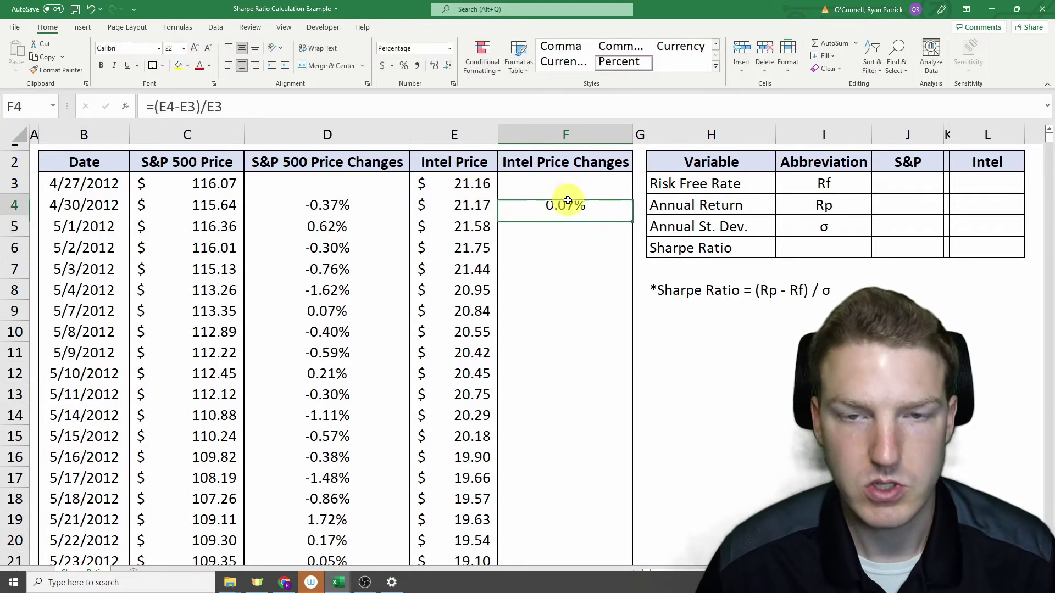
key("Left")
key("ctrl+Down")
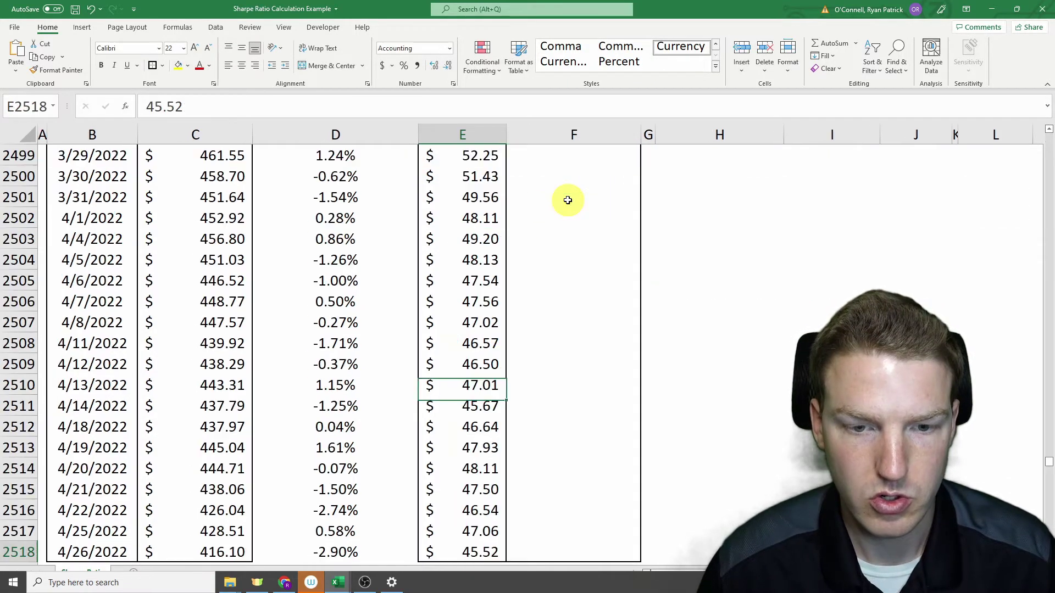
key("Right")
key("ctrl+shift+Up")
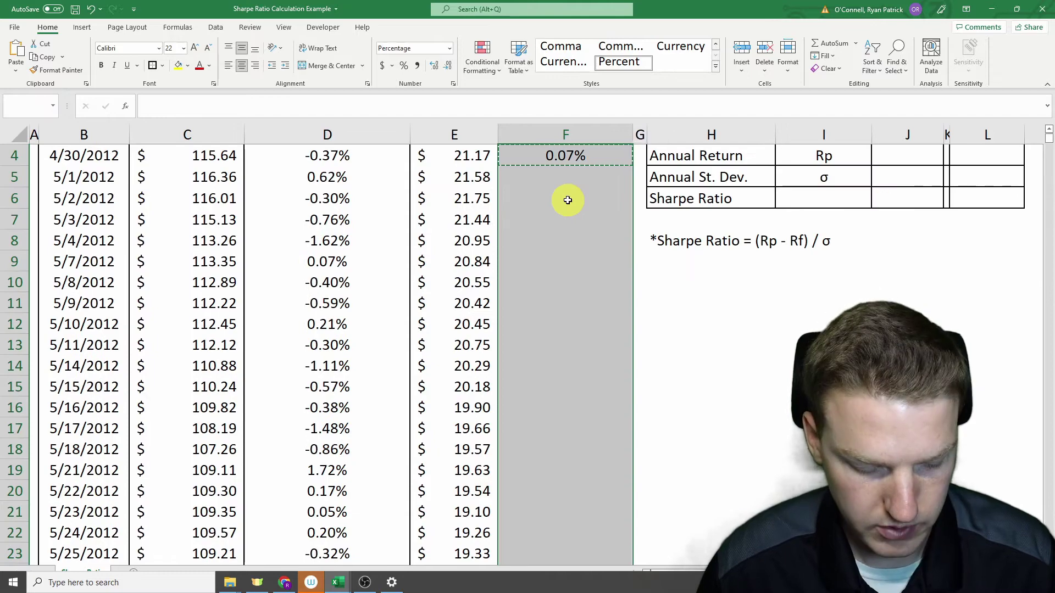
key("ctrl+v")
key("ctrl+Up")
key("ctrl+Up")
key("ctrl+Up")
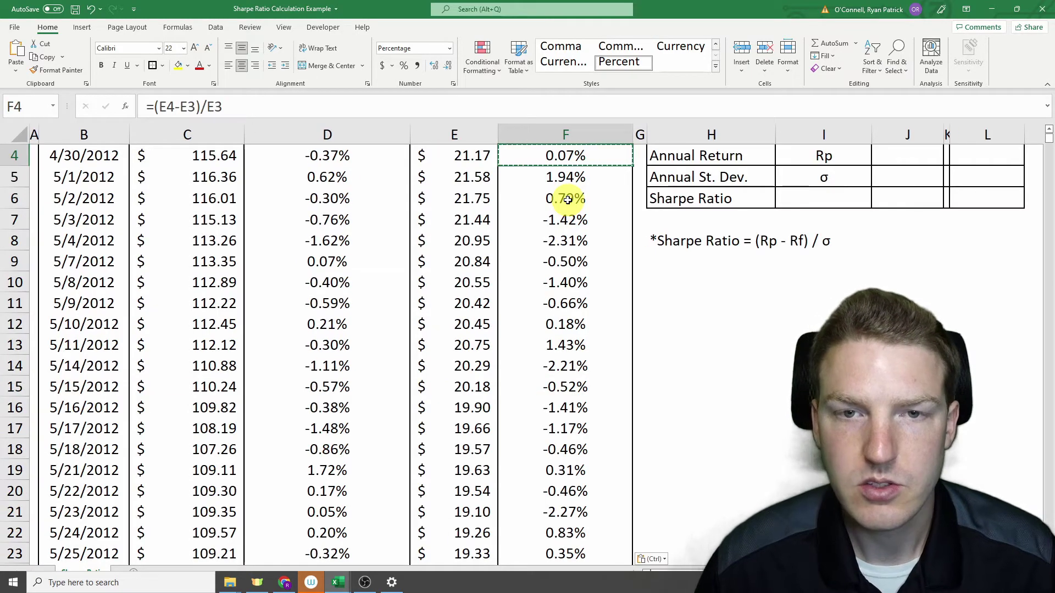
Review both price change columns, the Sharpe ratio formula note and the risk-free rate row of the variable table
key("Left")
key("Left")
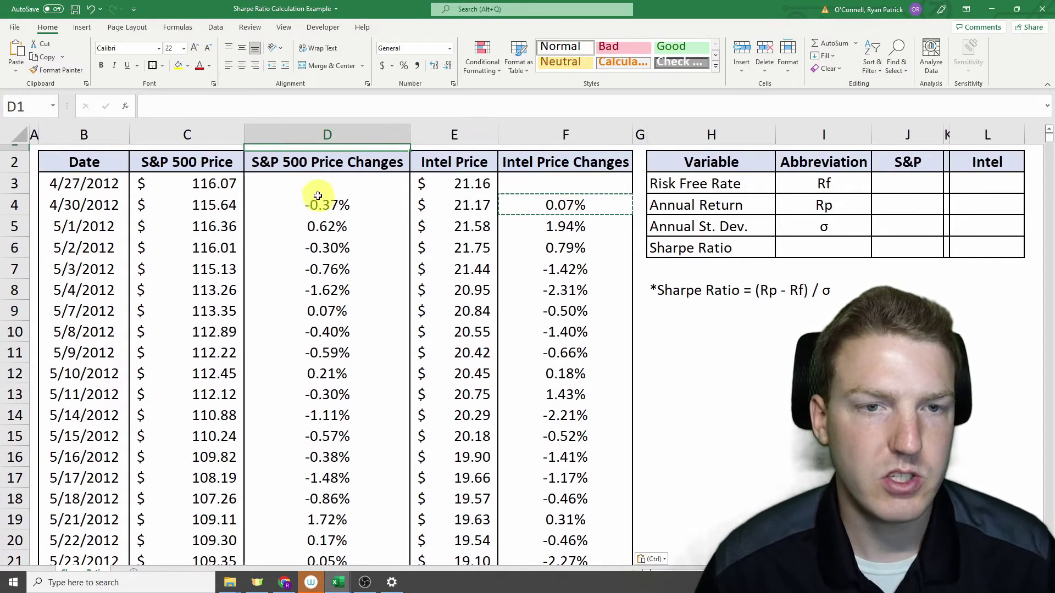
left_click_drag(318, 205, 327, 311)
left_click_drag(572, 207, 570, 291)
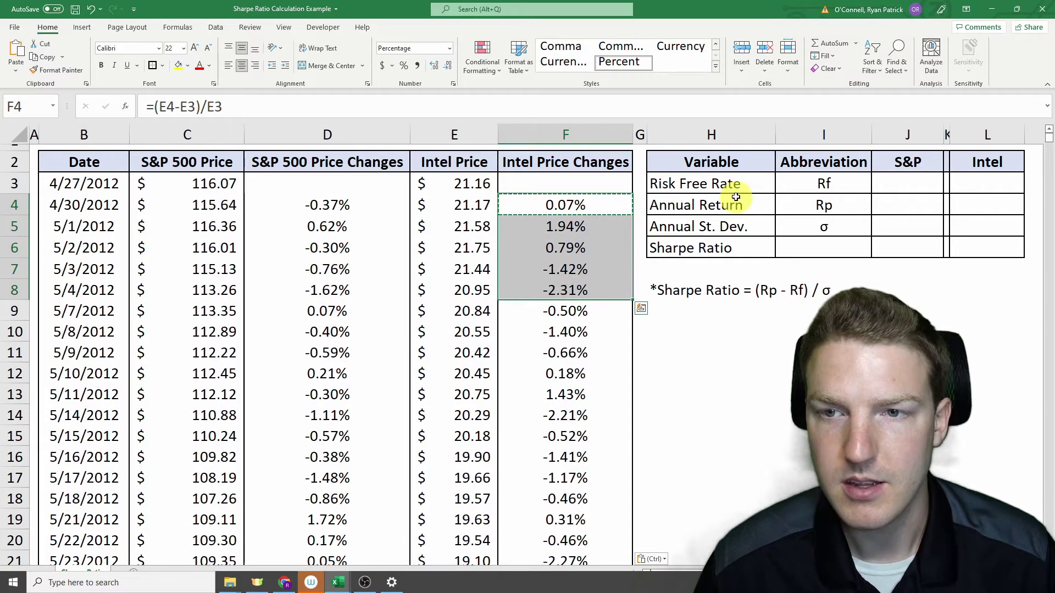
left_click(764, 203)
left_click_drag(683, 291, 828, 289)
left_click(906, 311)
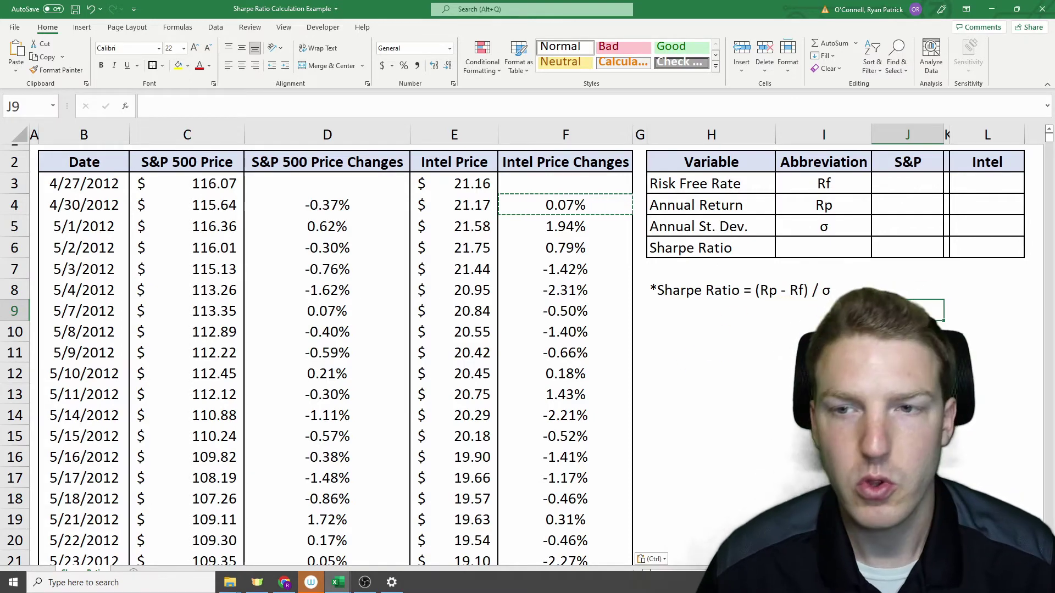
left_click(818, 183)
left_click_drag(694, 183, 824, 183)
left_click(857, 182)
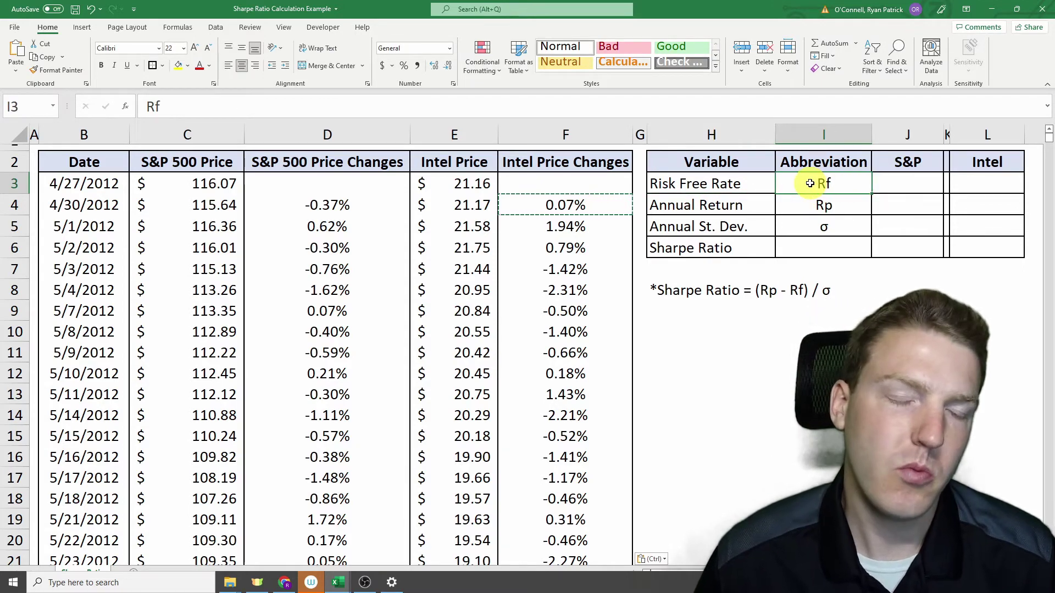
Set the S&P risk-free rate in J3 to 1.5% and copy it to the Intel column in L3
left_click(900, 182)
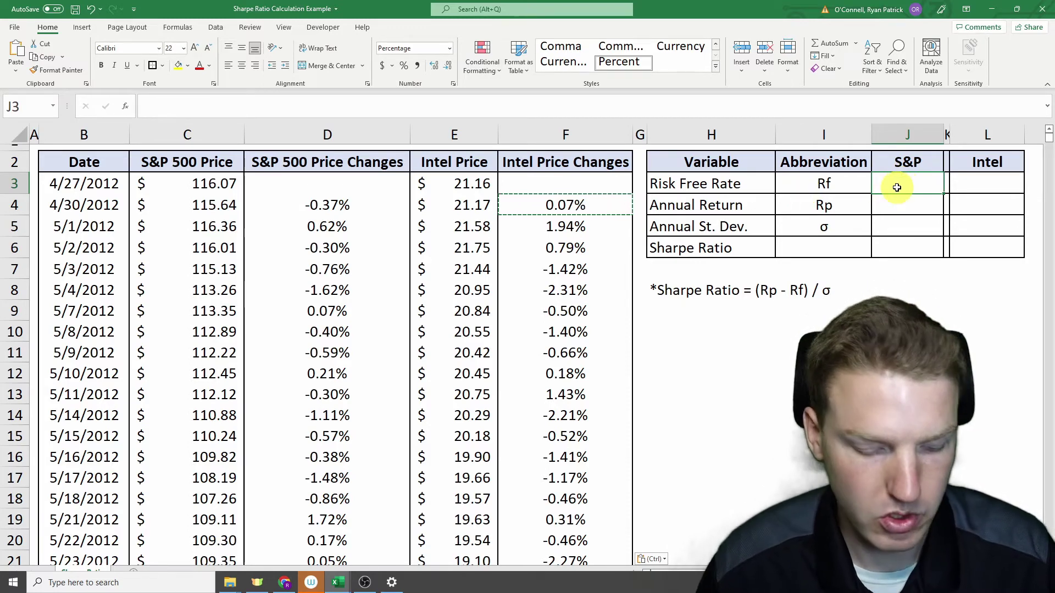
type("1.5")
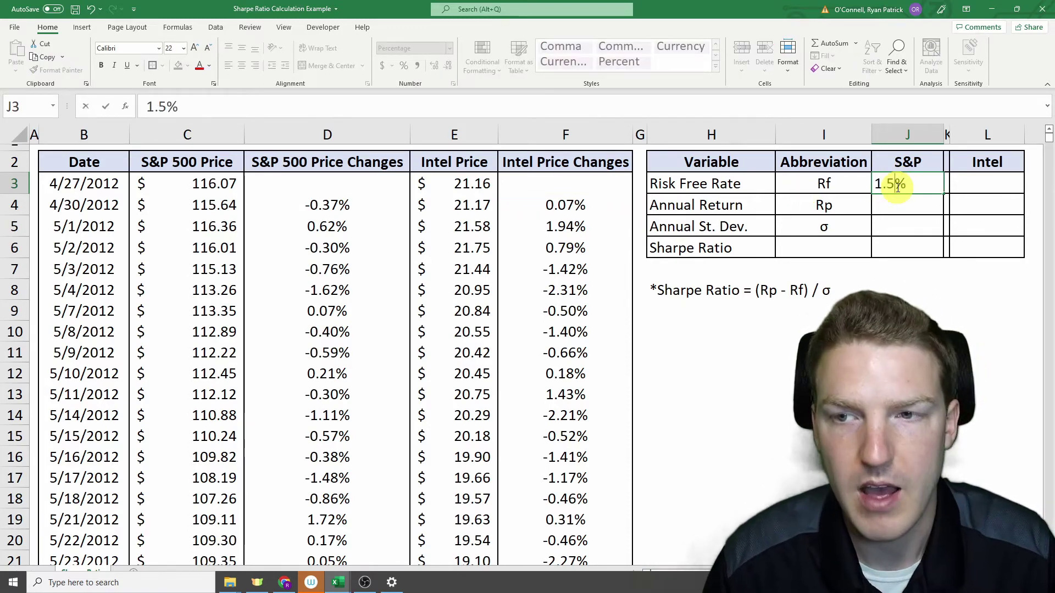
key("Return")
left_click(897, 187)
key("ctrl+c")
key("Right")
key("Right")
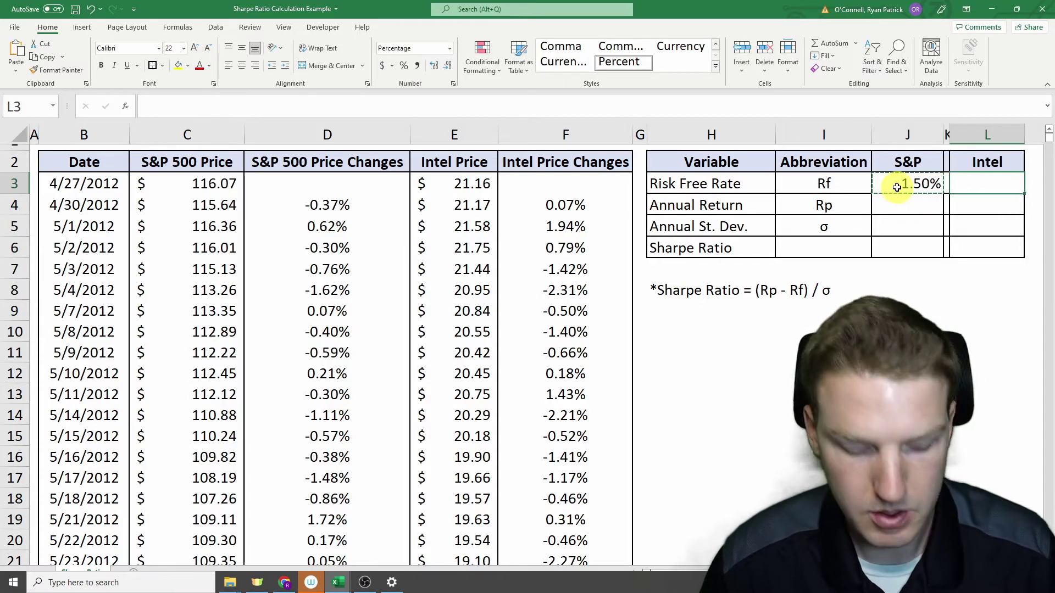
key("ctrl+v")
Begin the S&P annual return formula in J4 with the last-to-first price ratio =(C2518/C3)
key("Down")
key("Left")
key("Left")
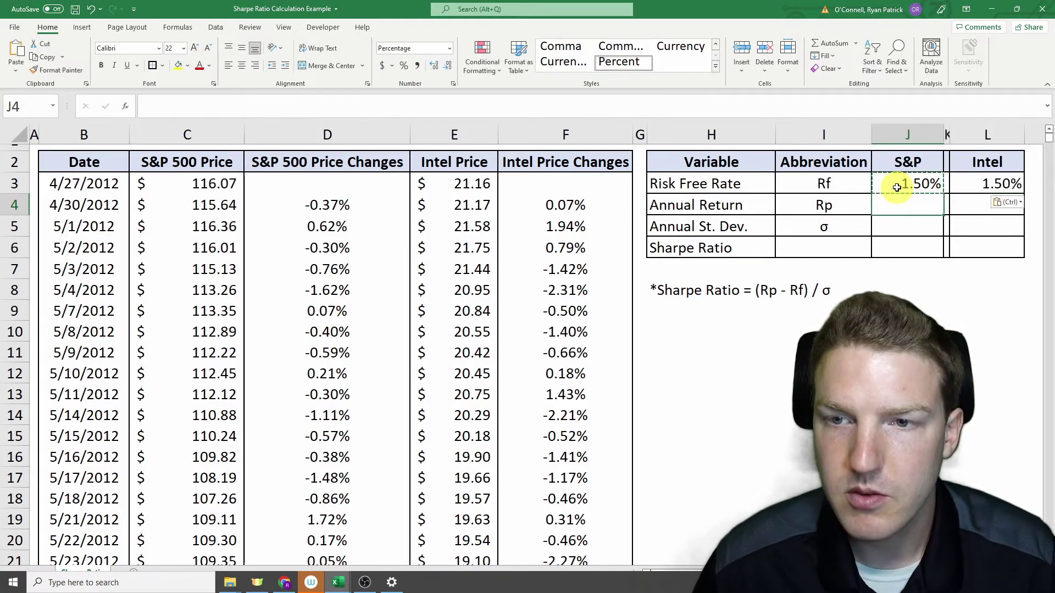
left_click_drag(737, 205, 907, 205)
left_click(907, 201)
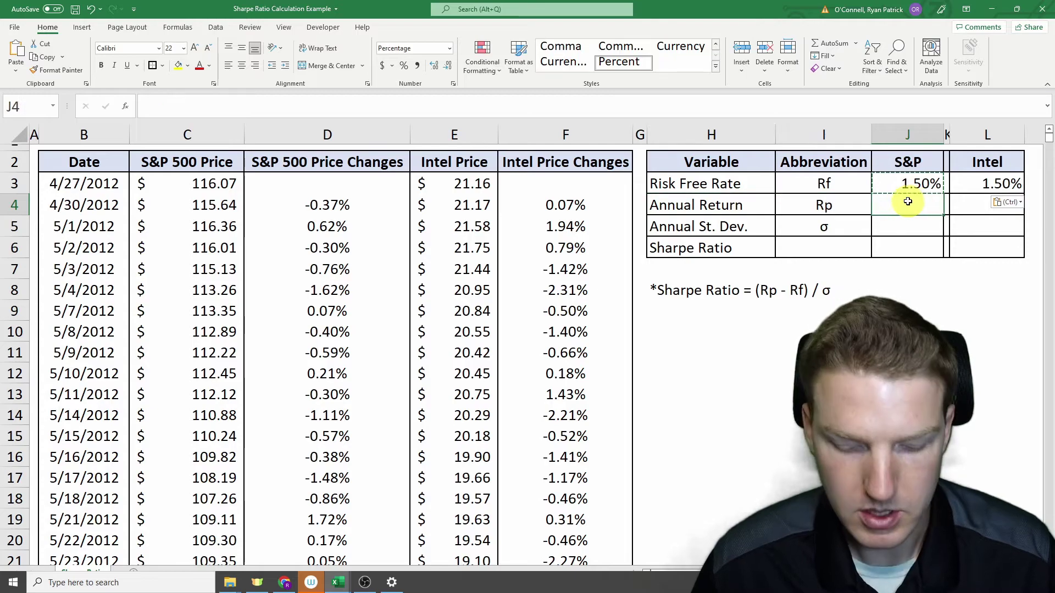
type("=")
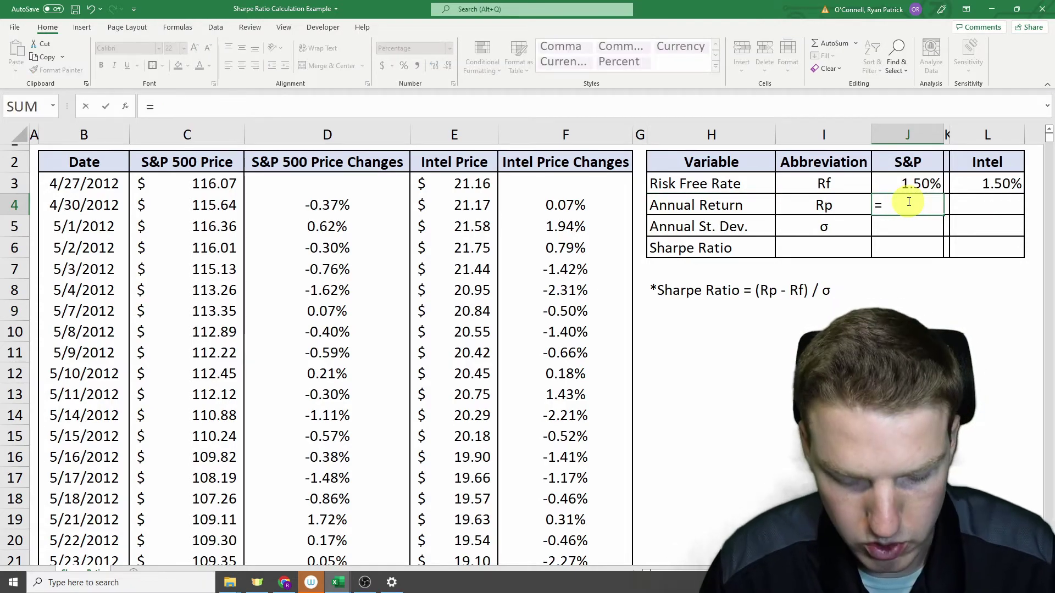
type("(")
left_click(204, 228)
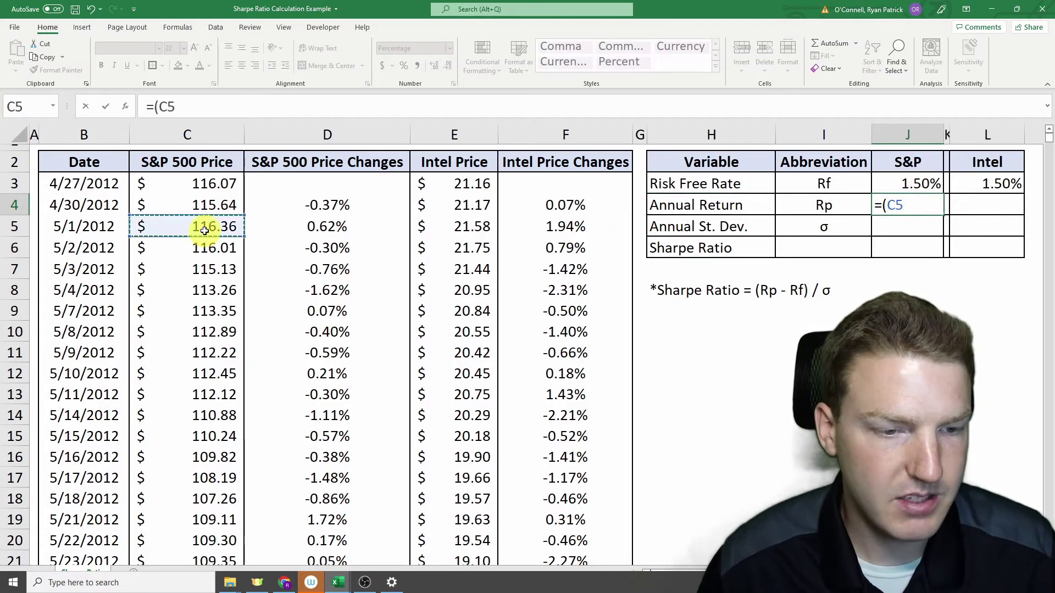
key("ctrl+Down")
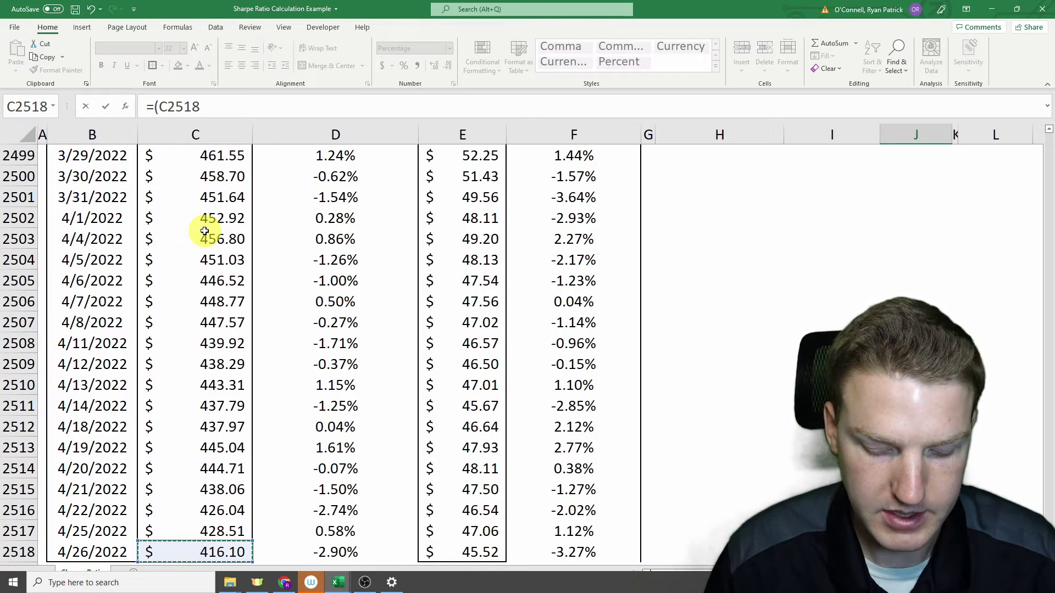
type("/")
key("Up")
key("Left")
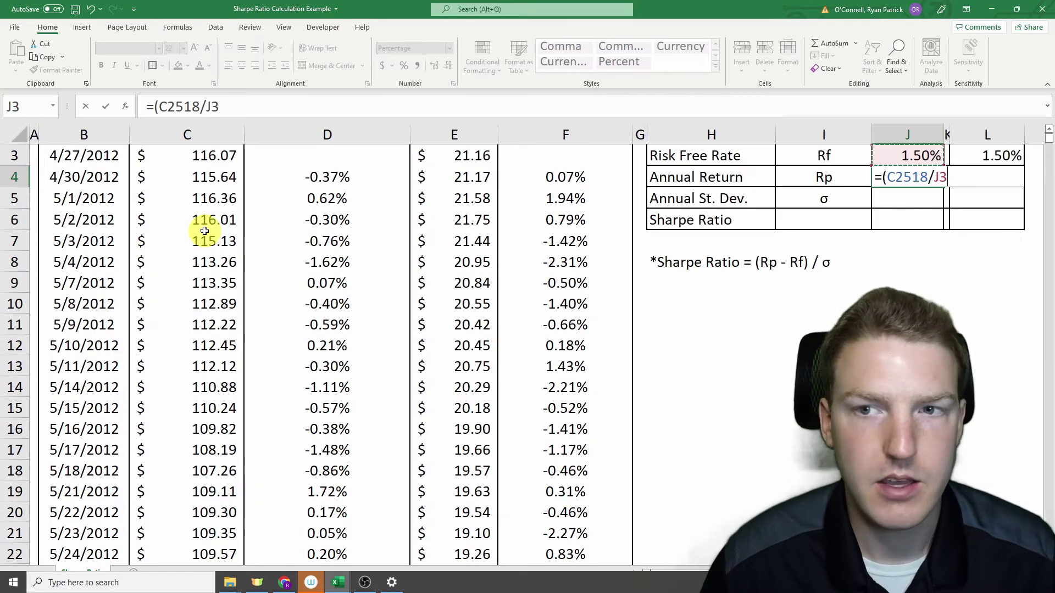
key("Left")
key("Left")
key("Left")
key("Left")
key("Left")
key("Left")
key("Left")
key("Up")
key("Right")
key("Up")
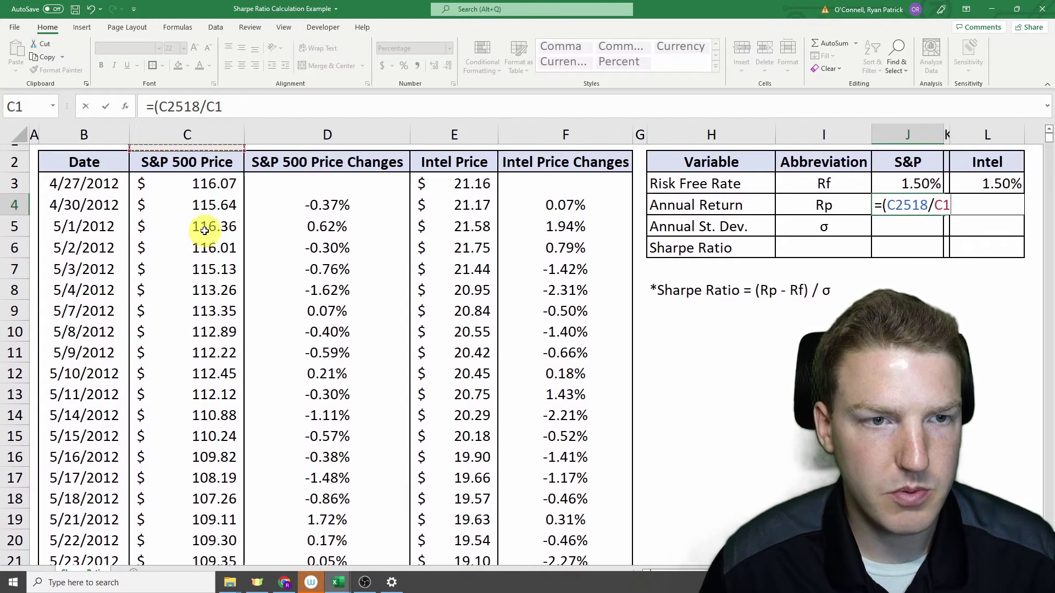
key("Down")
key("Down")
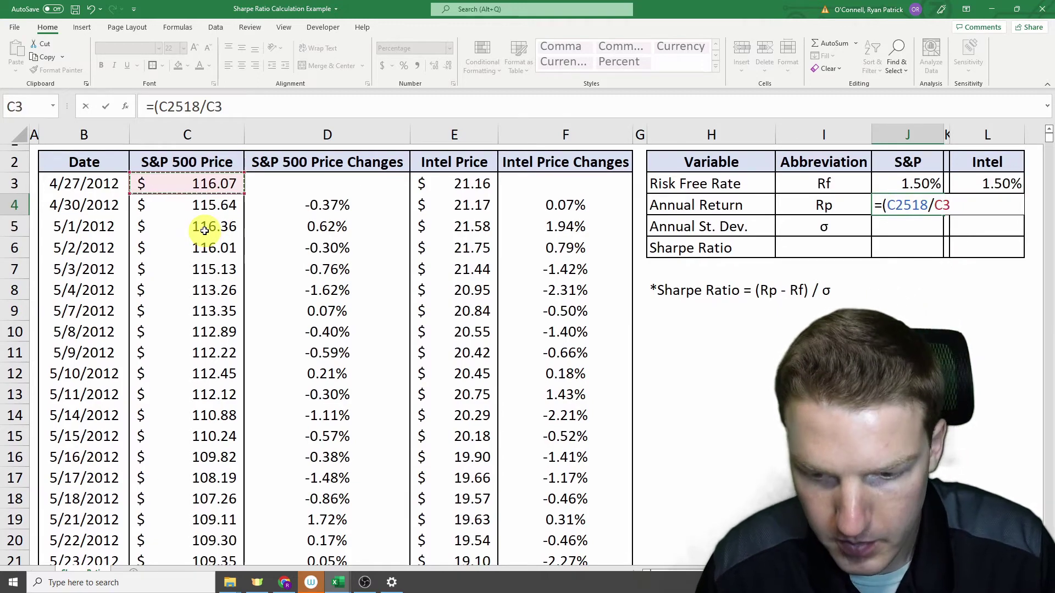
type(")")
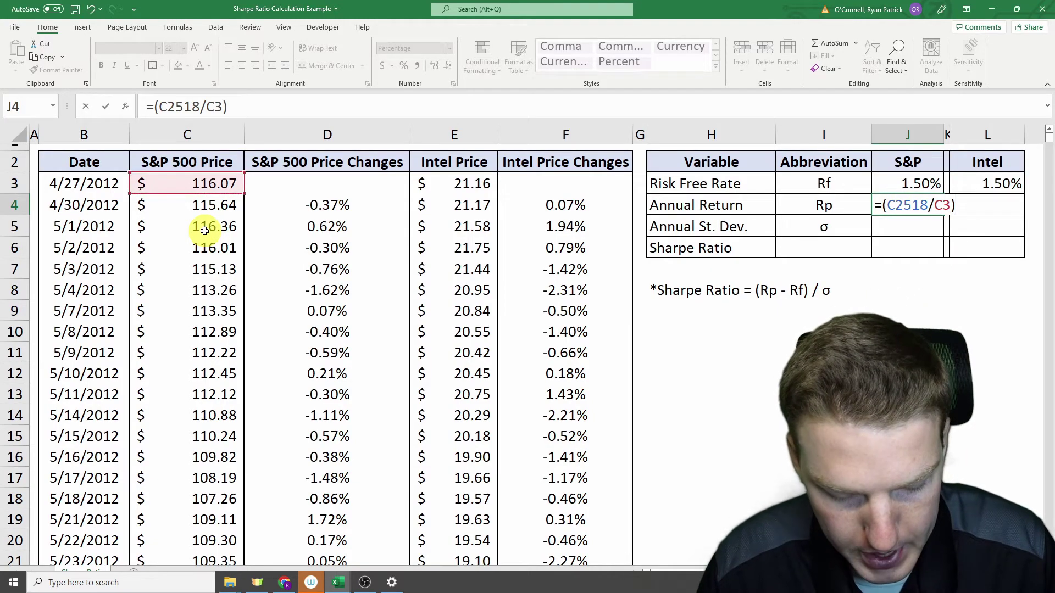
Annualize the J4 price ratio over ten years by completing the formula as =((C2518/C3)^(1/10))-1
type("^(1/10)")
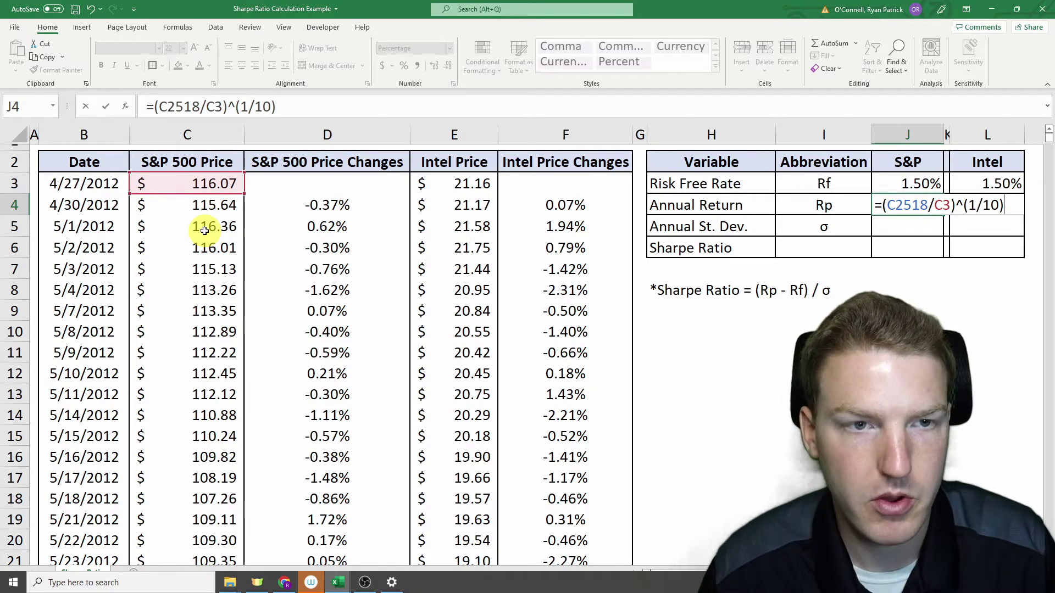
left_click(151, 105)
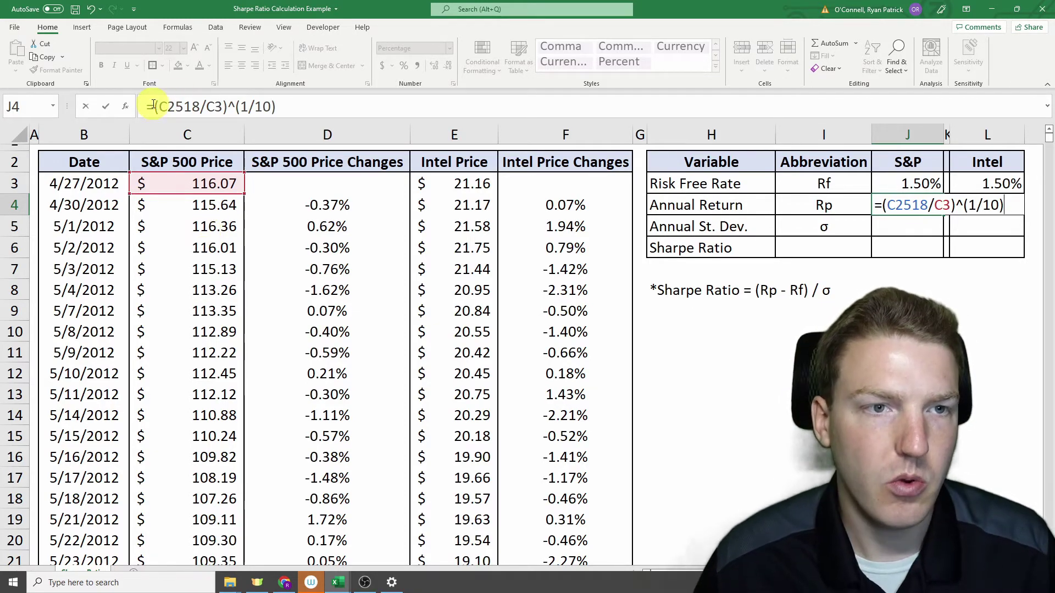
type("(")
left_click(316, 109)
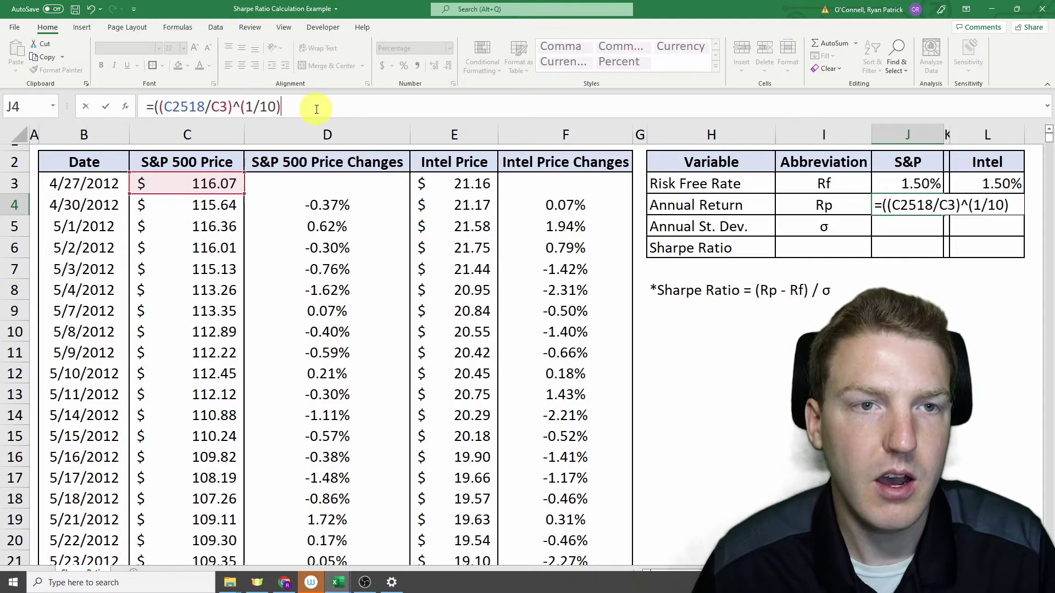
type(")-")
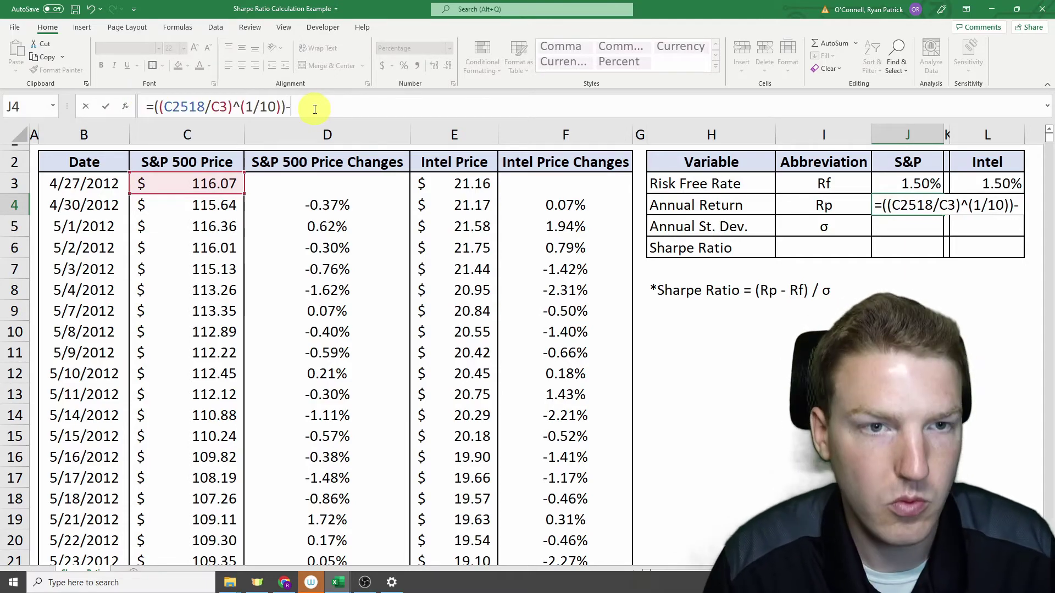
type("1")
key("Return")
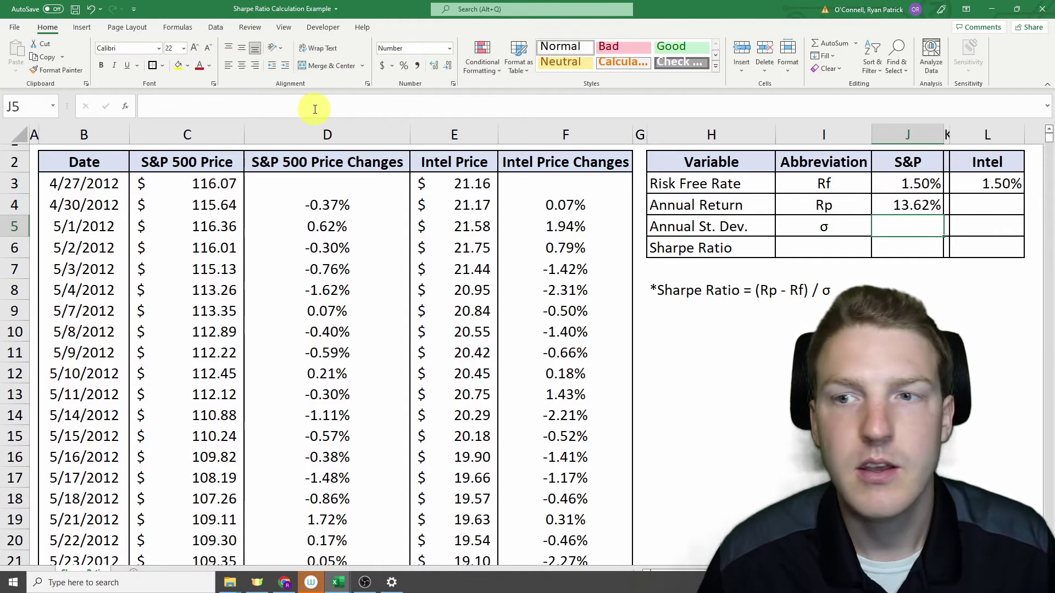
Copy the S&P annual return formula from J4 to the Intel column in L4 and check its references
left_click(903, 201)
left_click(903, 220)
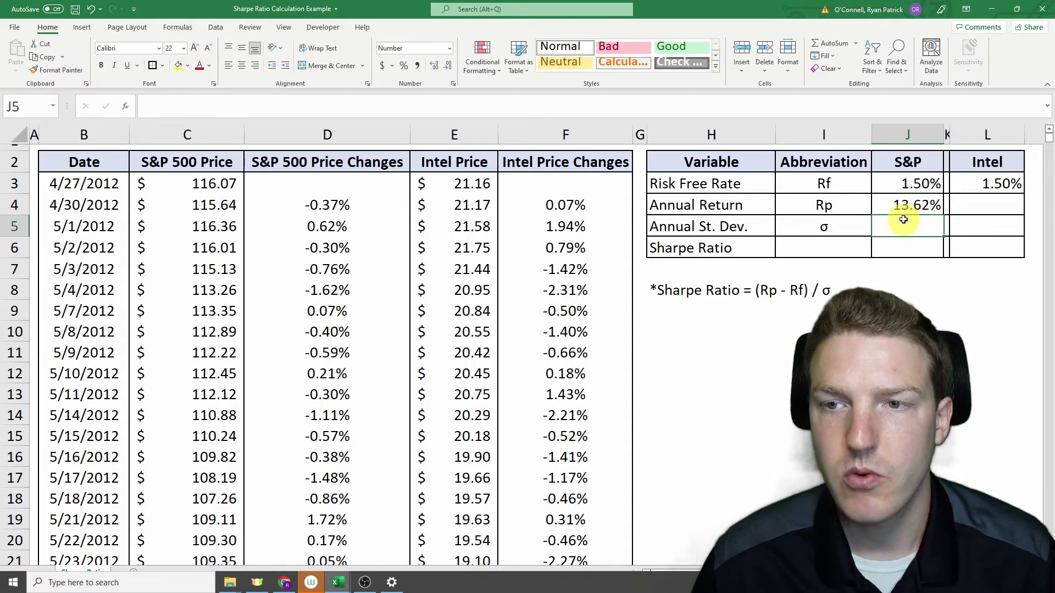
left_click(912, 209)
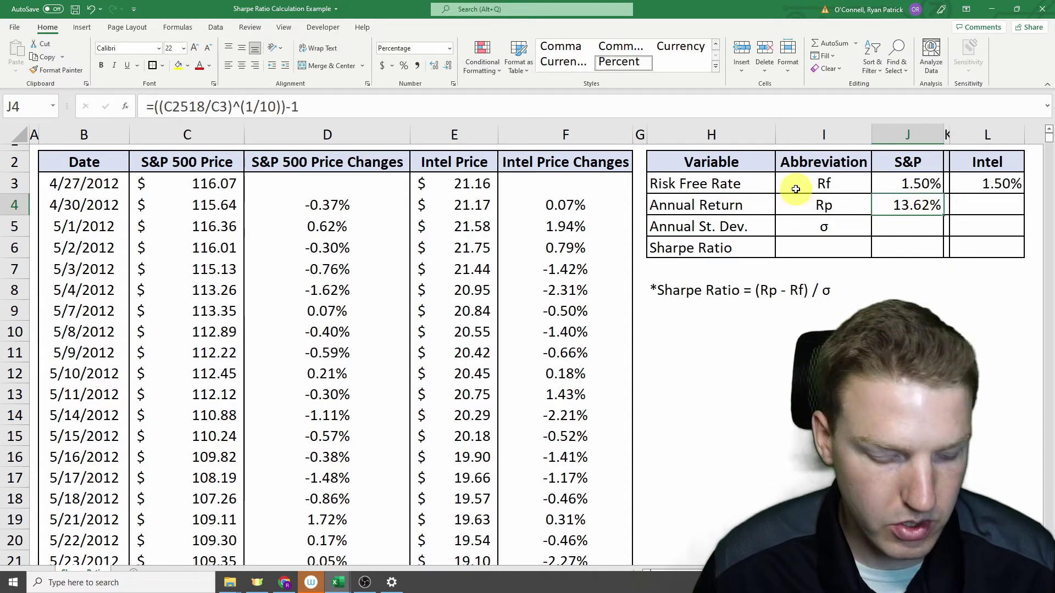
key("ctrl+c")
left_click(984, 208)
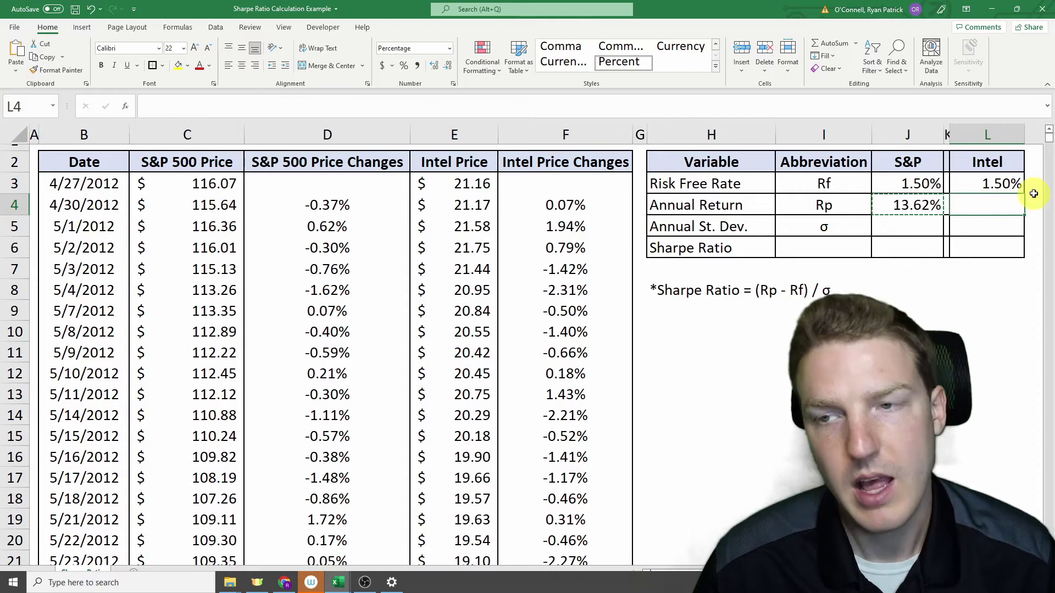
key("ctrl+v")
key("Down")
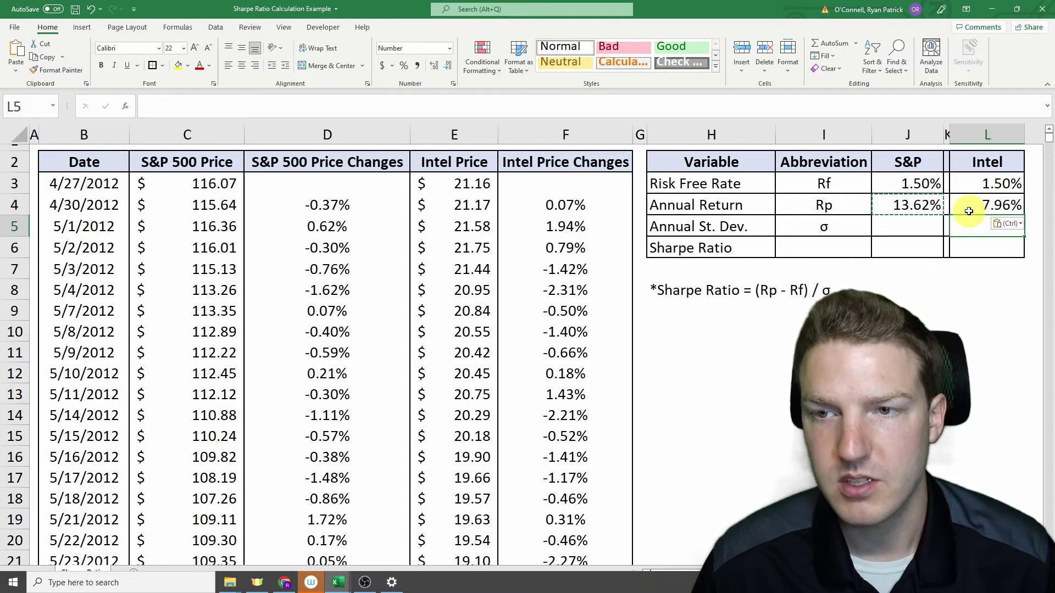
left_click(969, 211)
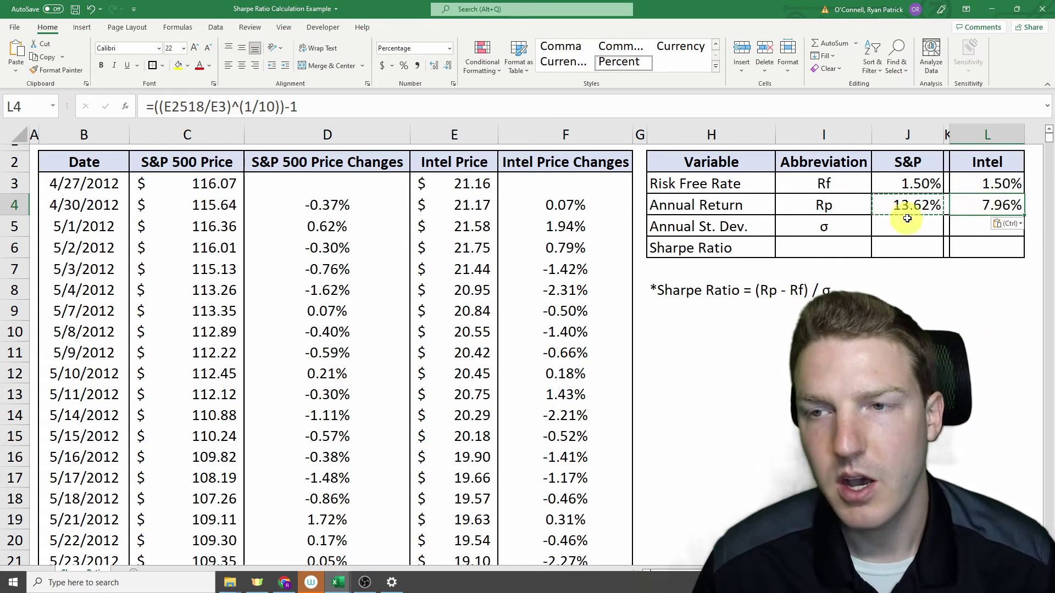
Calculate the S&P annual standard deviation in J5 with the formula =STDEV.P(D4:D2518)*252^.5
left_click(938, 224)
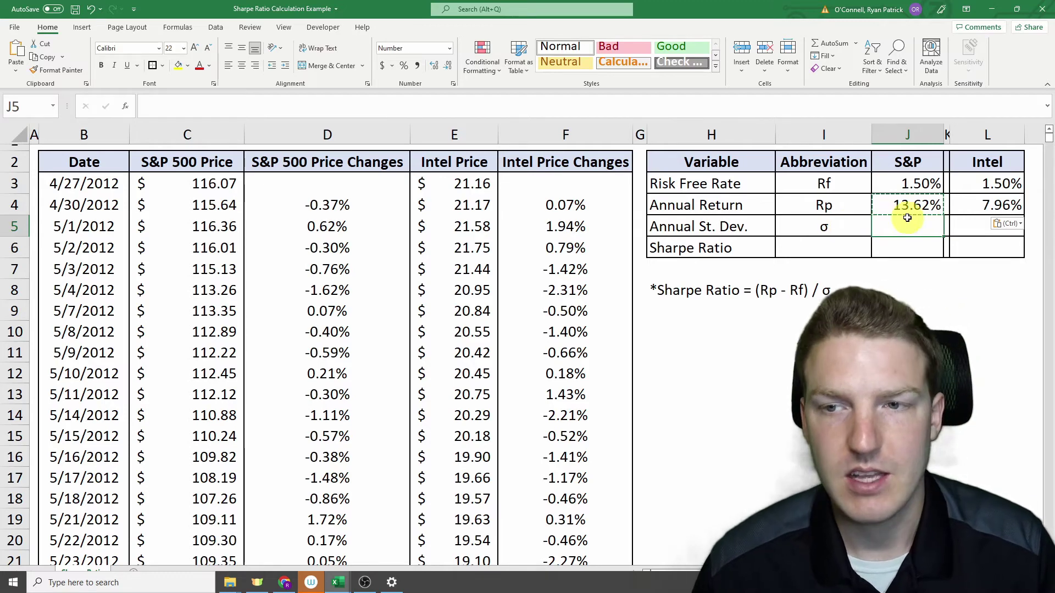
left_click(719, 228)
left_click(840, 225)
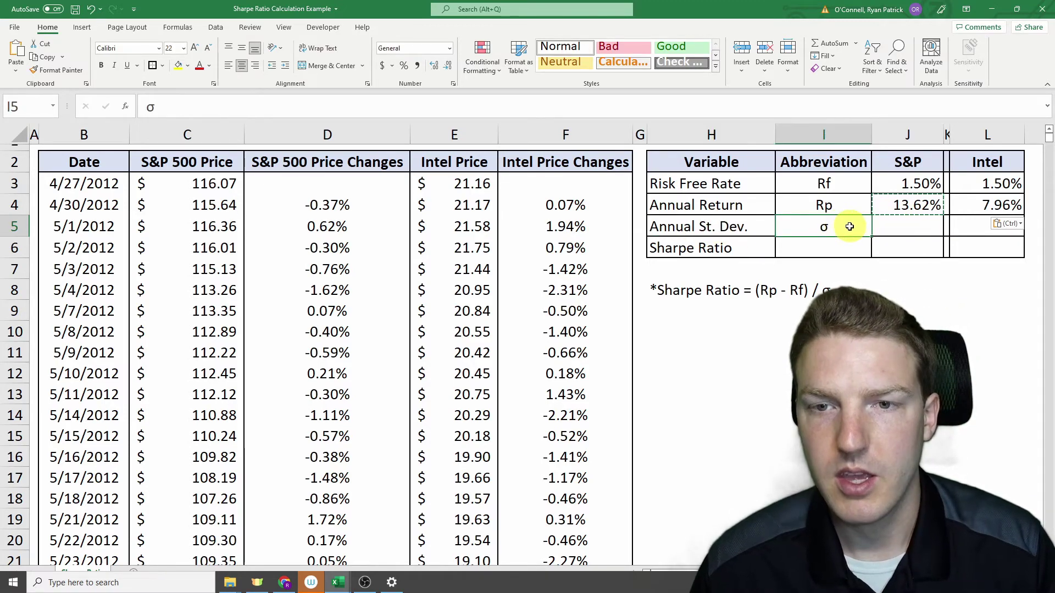
left_click(917, 229)
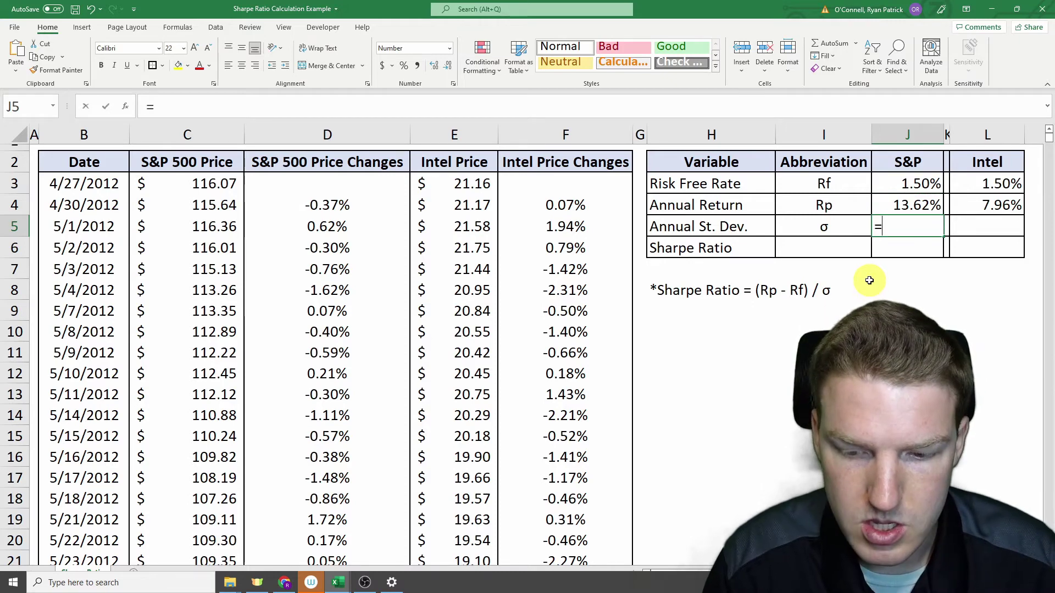
type("=stde")
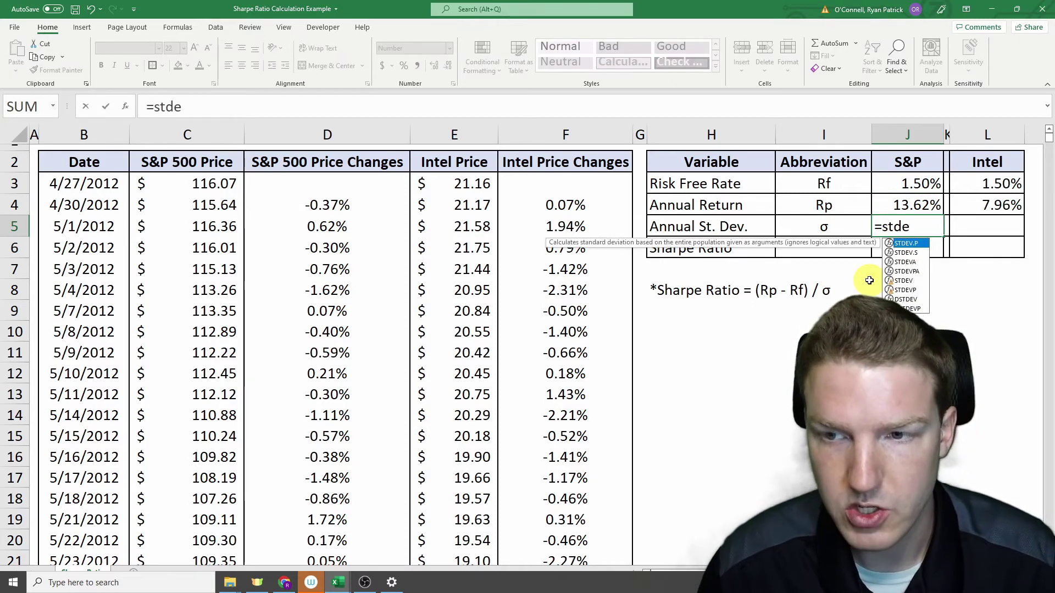
key("Tab")
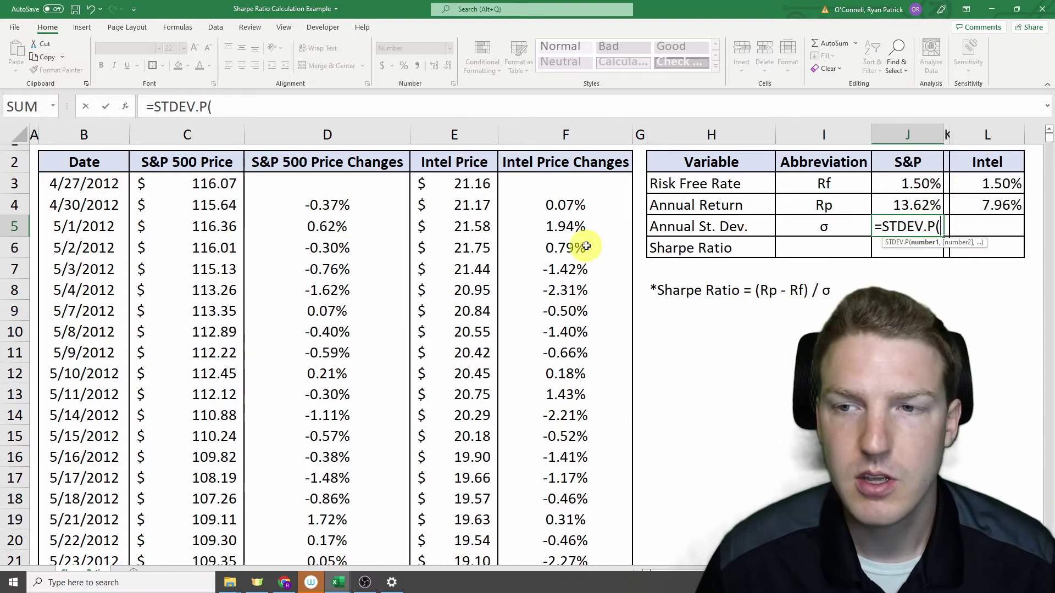
left_click(364, 202)
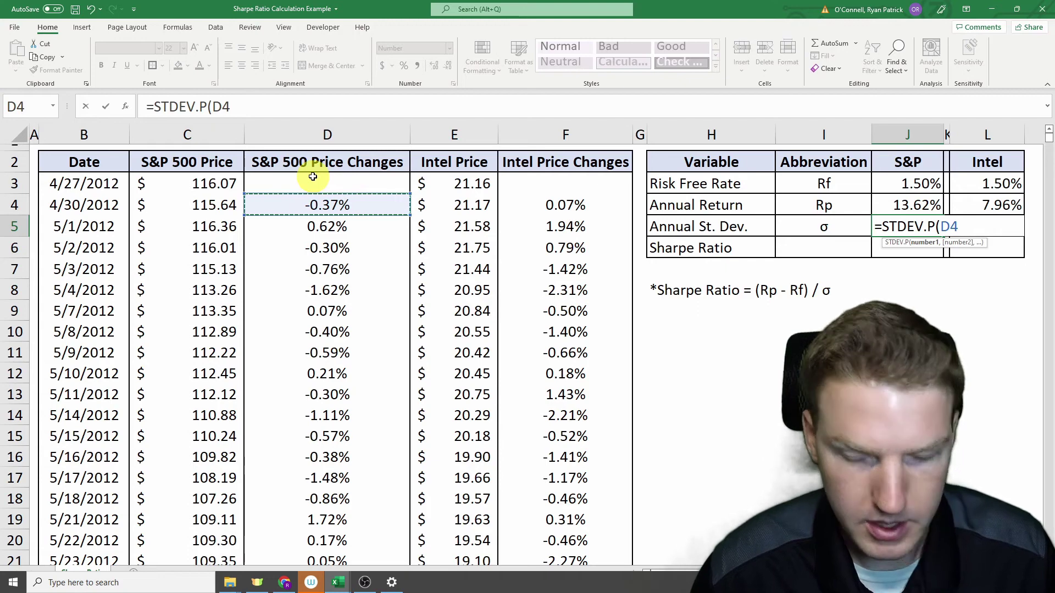
key("ctrl+shift+Down")
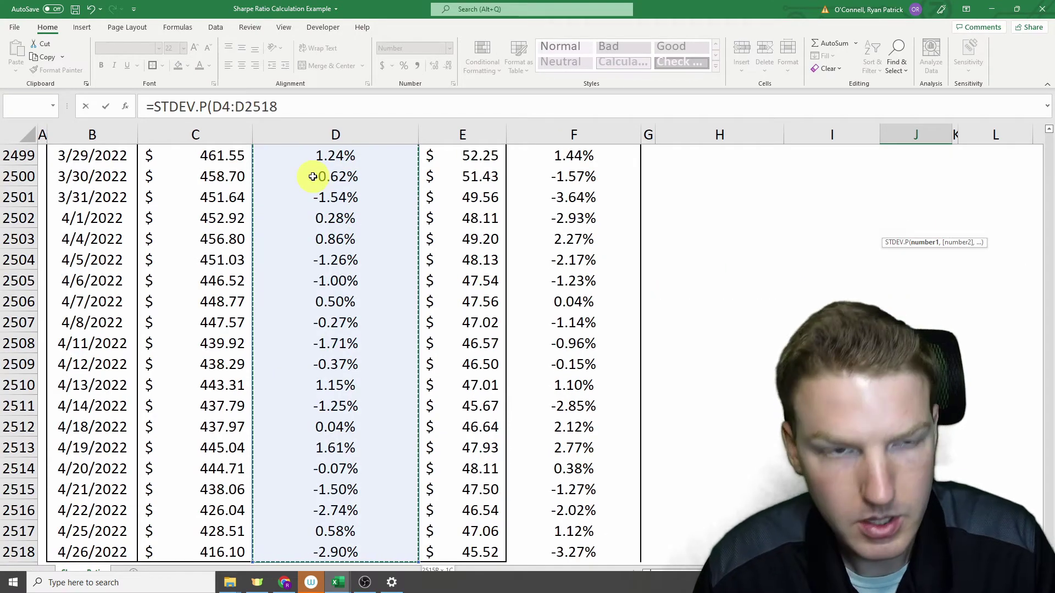
type(")*252^.5")
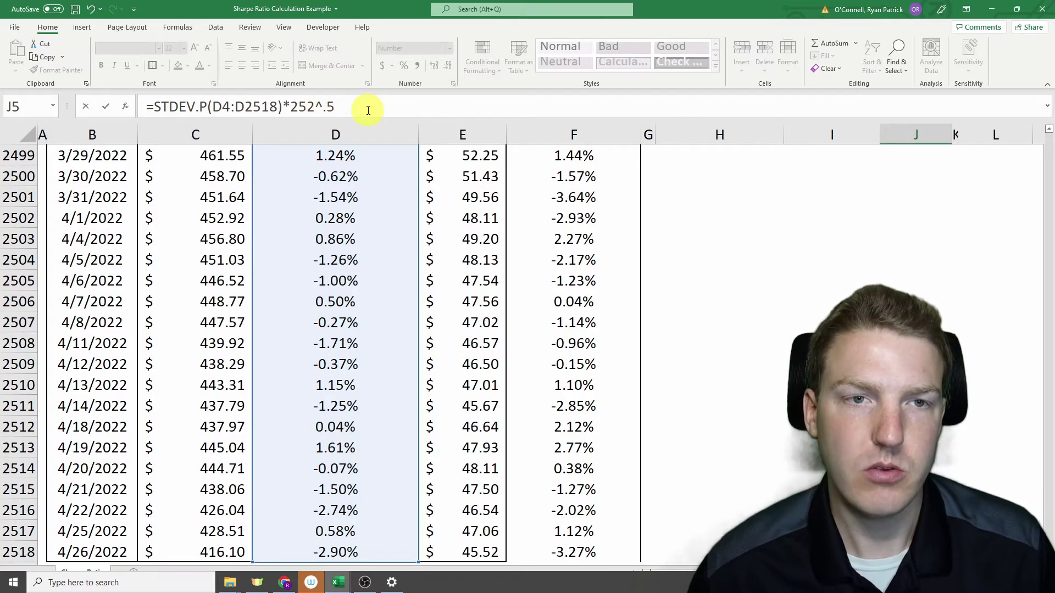
key("Return")
scroll(659, 187, "up", 2)
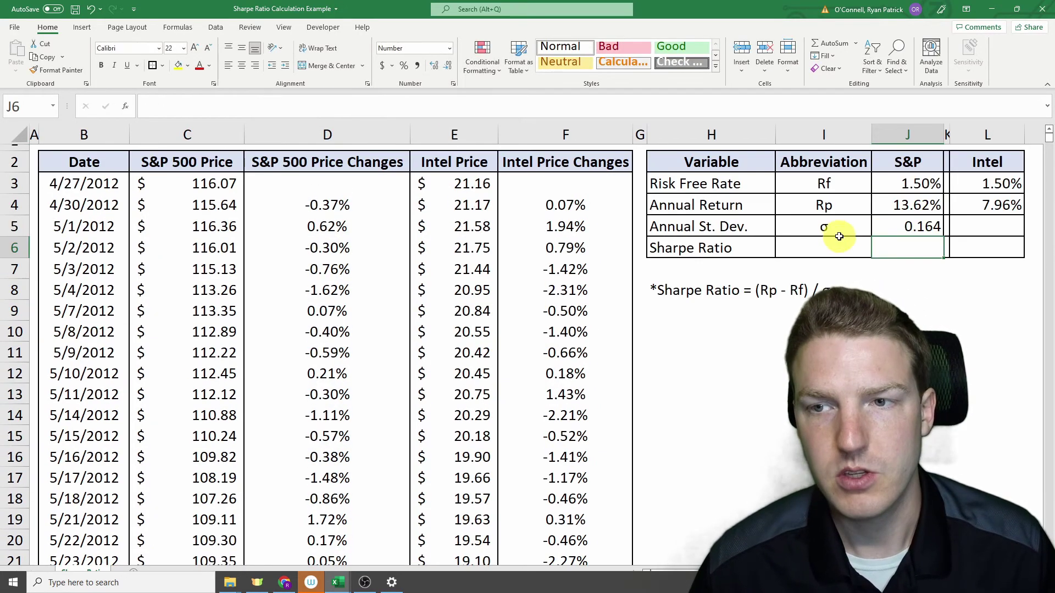
Copy the S&P annual standard deviation formula from J5 to the Intel column in L5
left_click(913, 225)
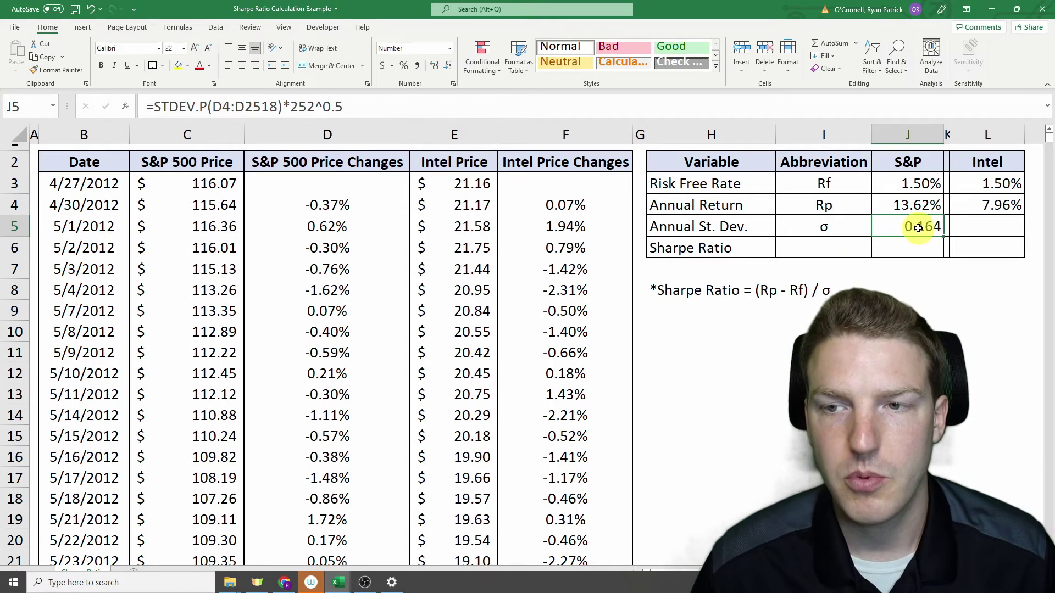
left_click(760, 229)
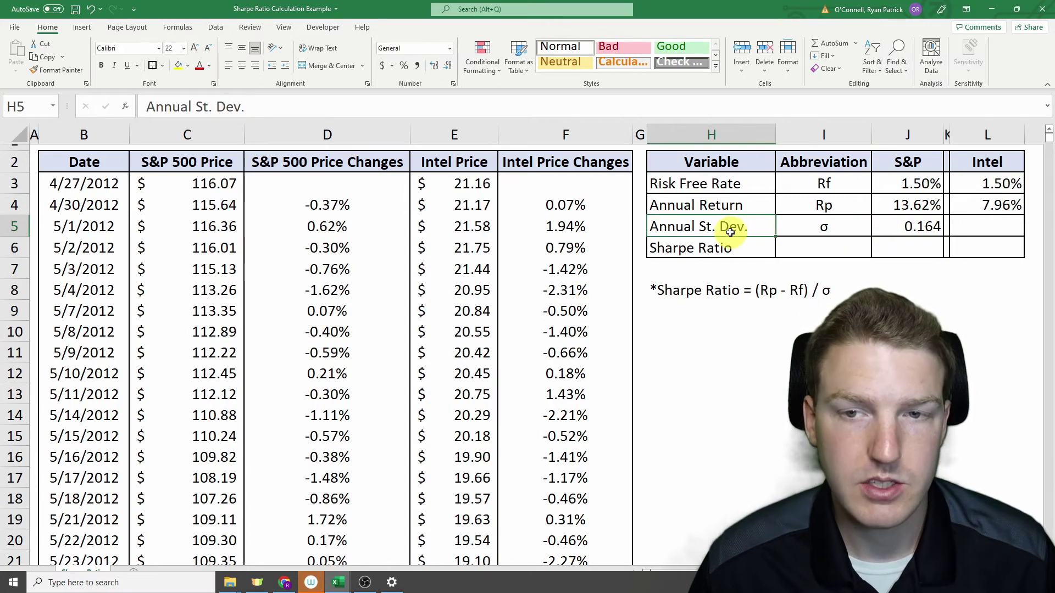
left_click(907, 158)
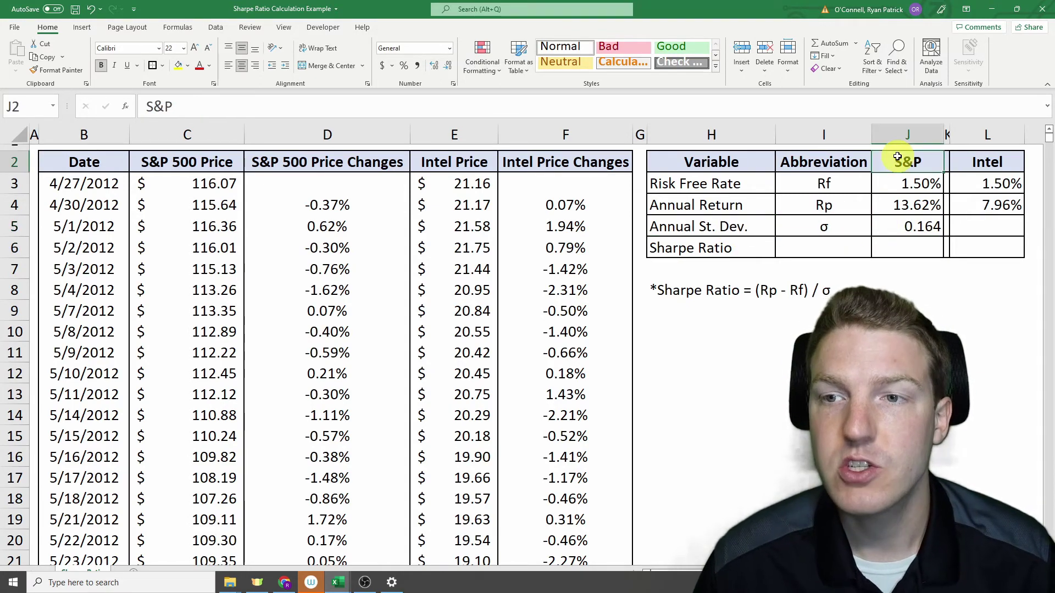
left_click(908, 235)
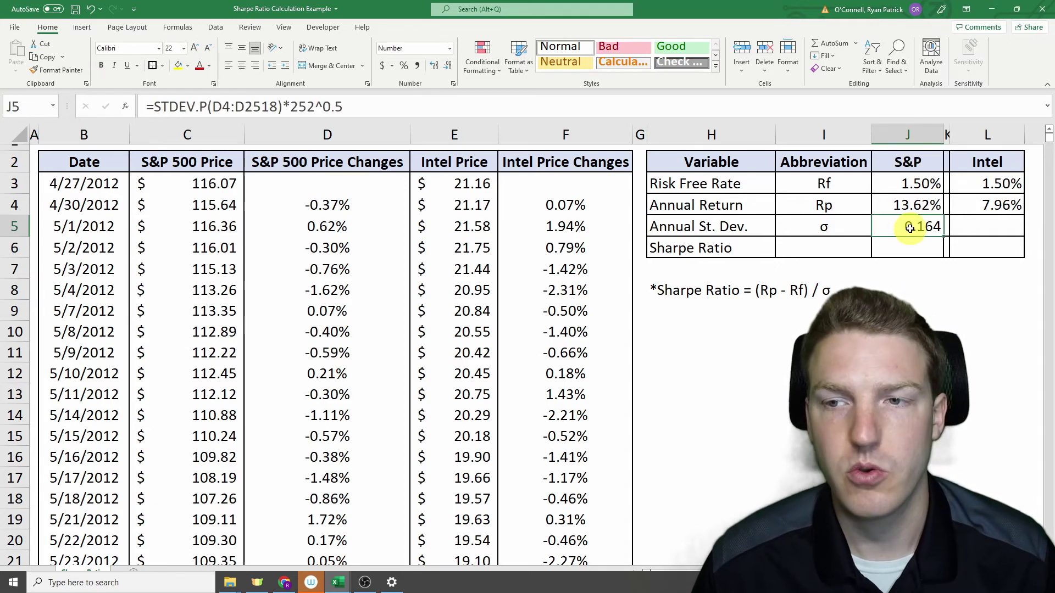
left_click(894, 240)
left_click(915, 234)
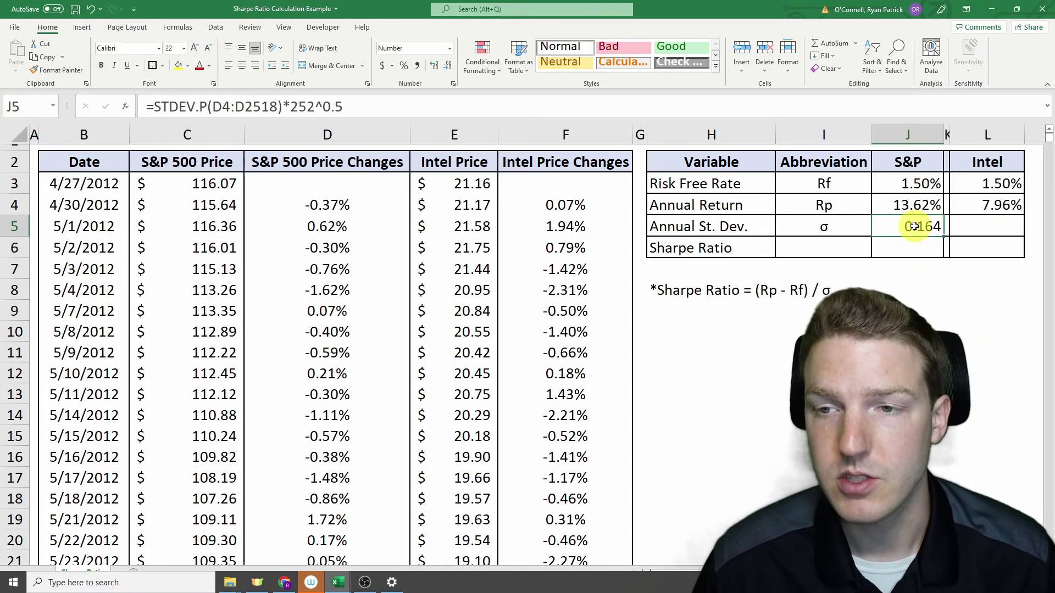
key("ctrl+c")
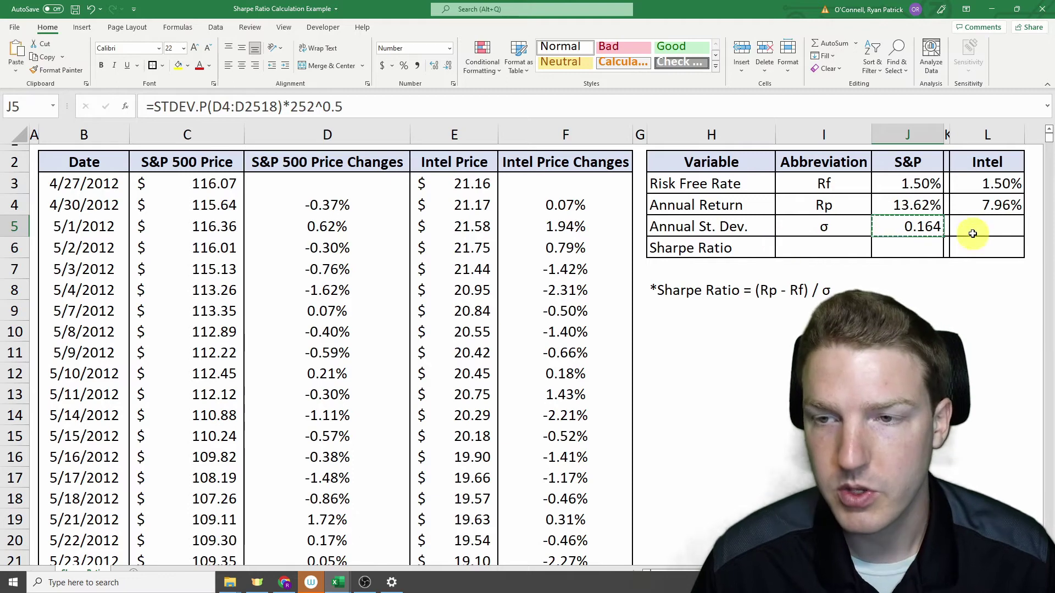
left_click(988, 226)
key("ctrl+v")
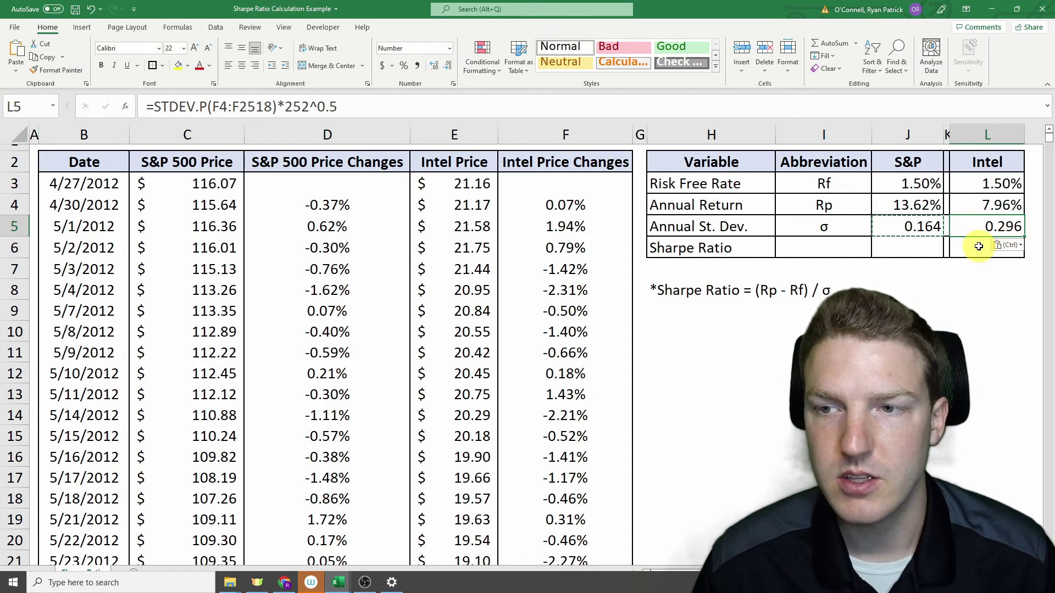
Calculate the S&P Sharpe ratio in J6 with the formula =(J4-J3)/J5
left_click(924, 245)
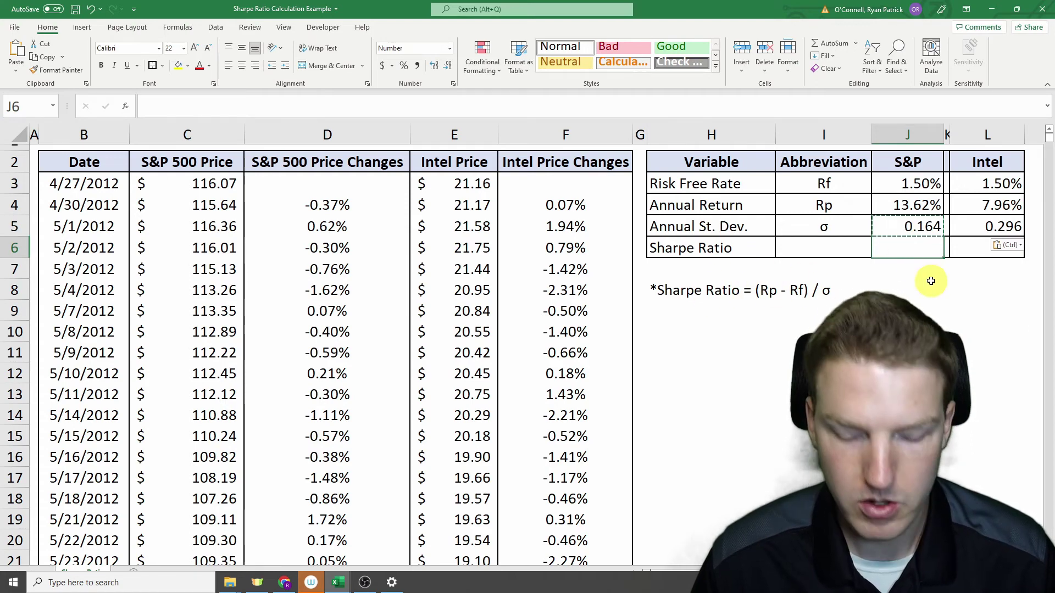
type("=")
key("Up")
key("Up")
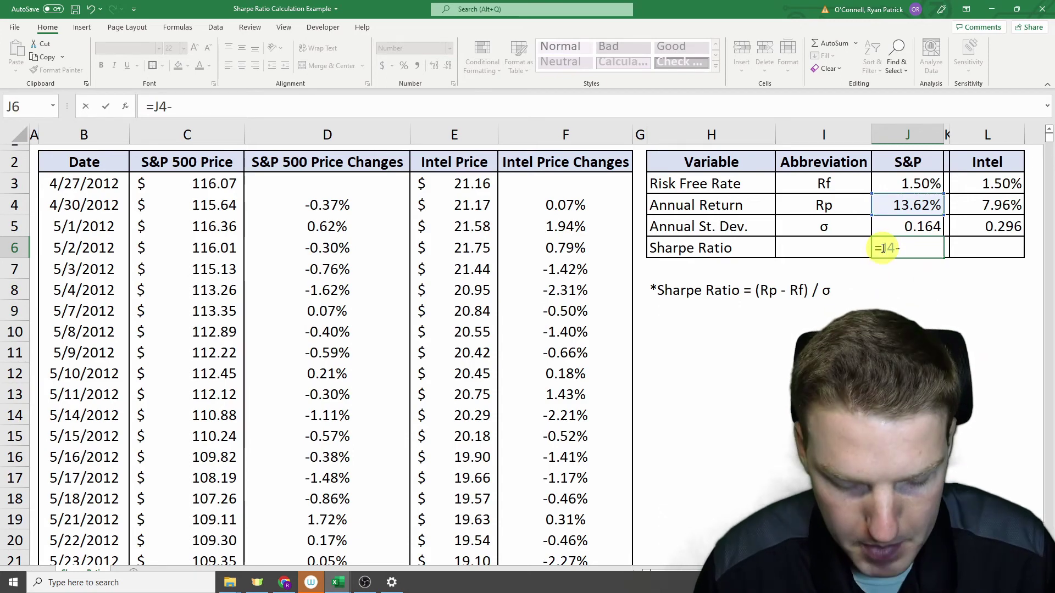
type("(")
left_click(938, 248)
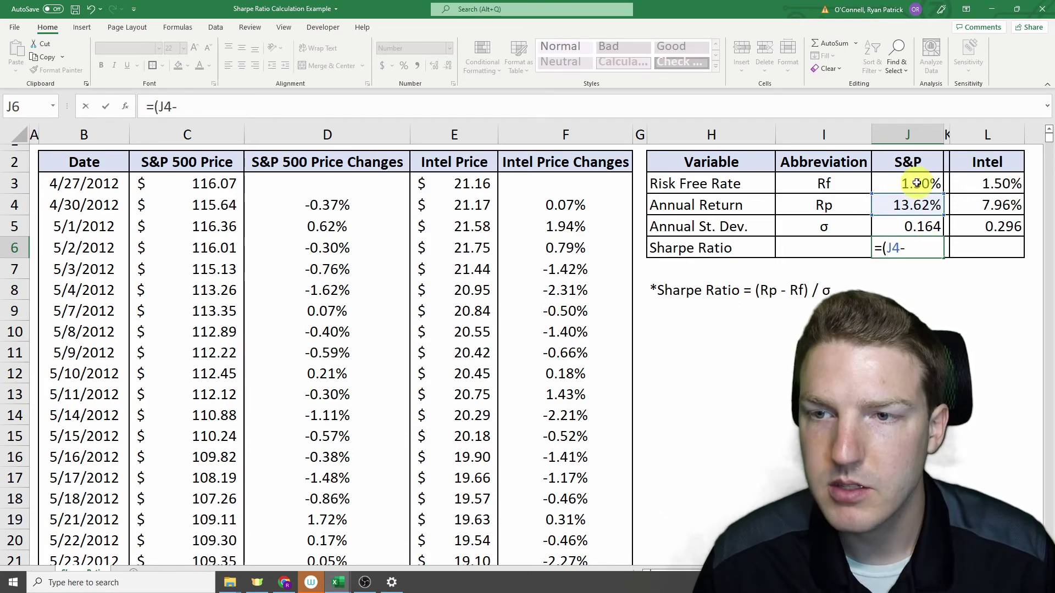
left_click(920, 186)
type(")/")
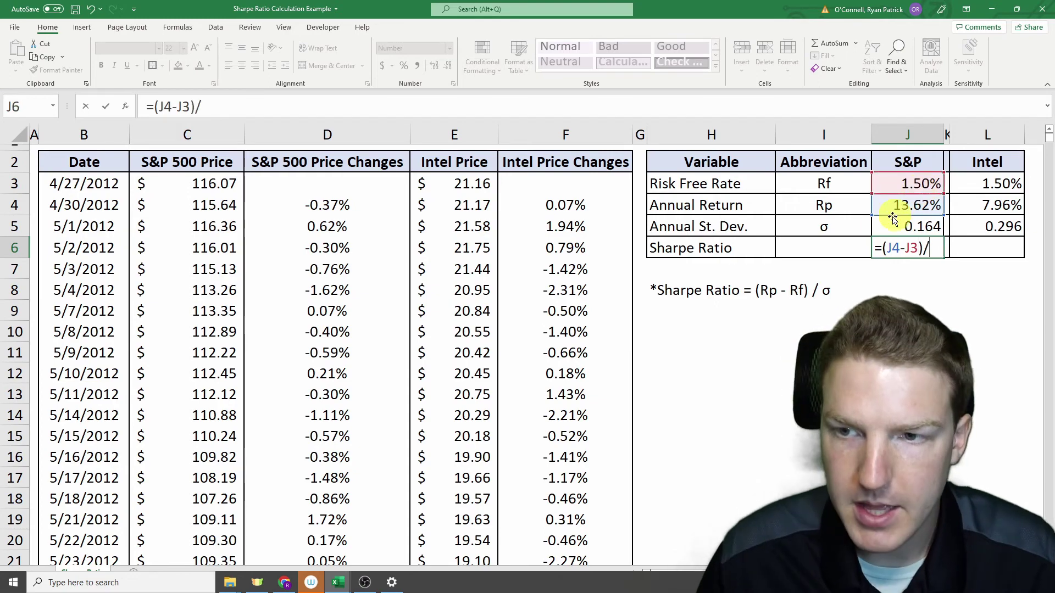
key("Return")
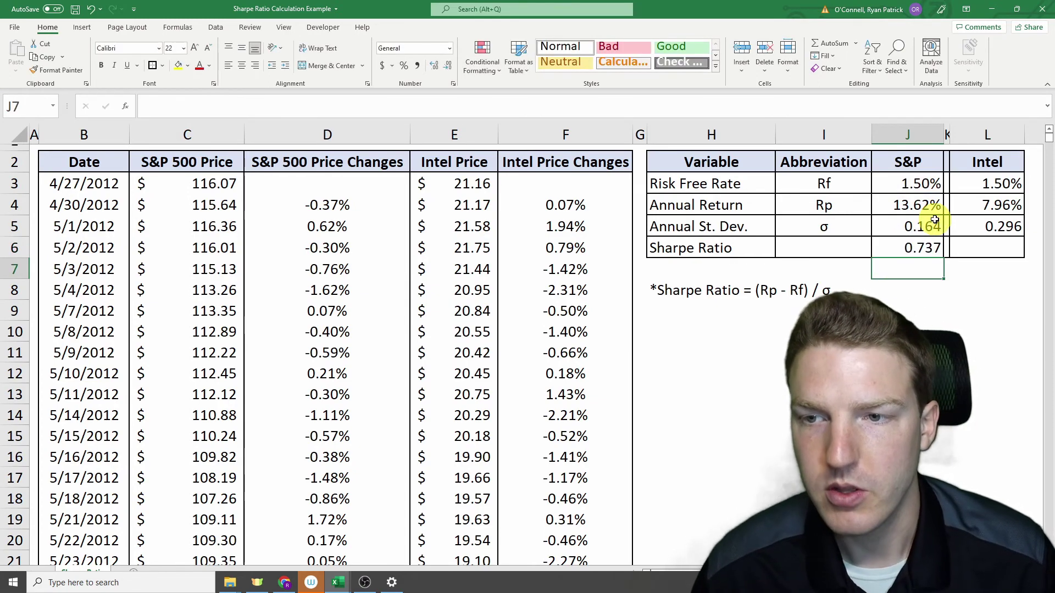
Copy the S&P Sharpe ratio formula from J6 to the Intel column in L6, pasting only the formula
left_click(908, 244)
key("ctrl+c")
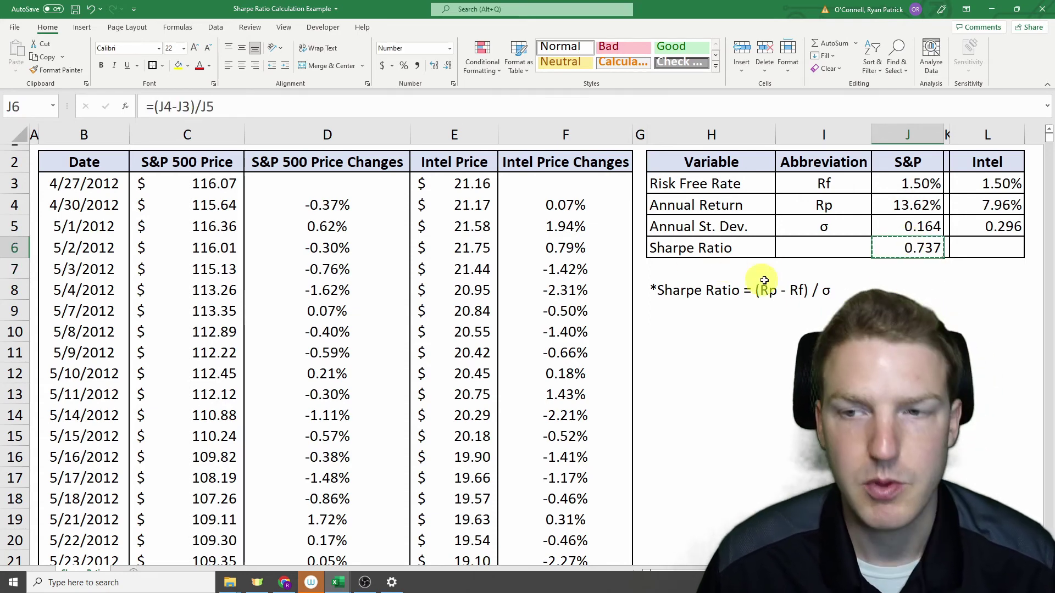
left_click(973, 245)
right_click(973, 244)
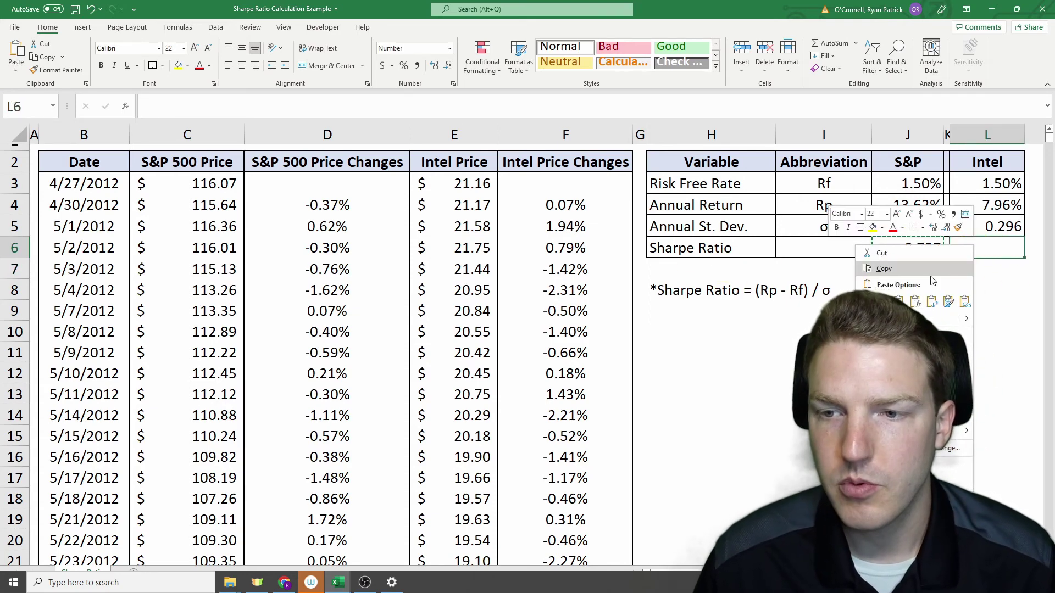
left_click(909, 300)
left_click(983, 289)
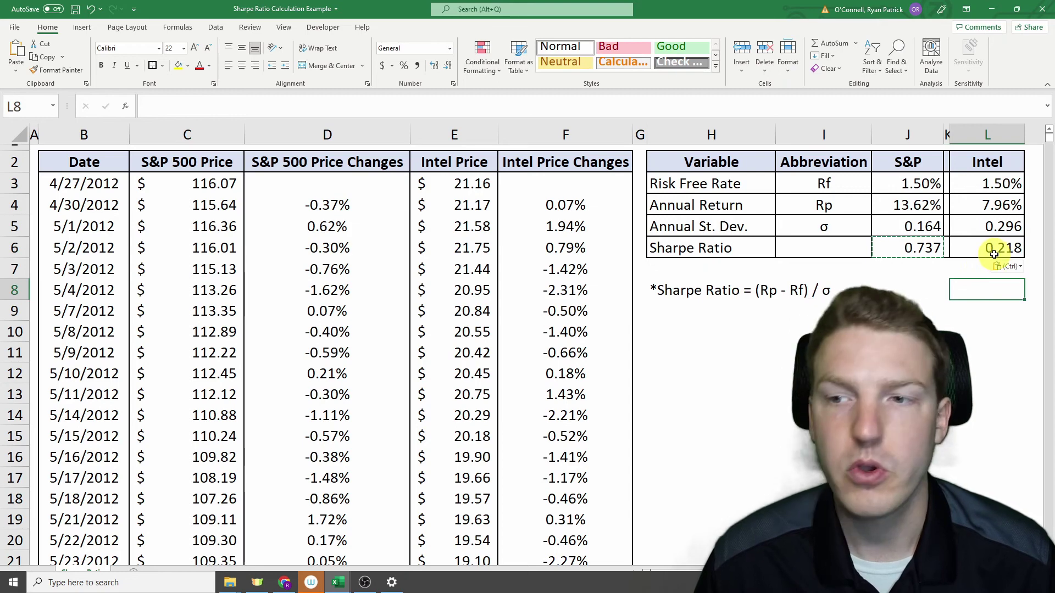
Review the S&P annual return in J4 and annual standard deviation in J5 that feed the Sharpe ratio
left_click(913, 282)
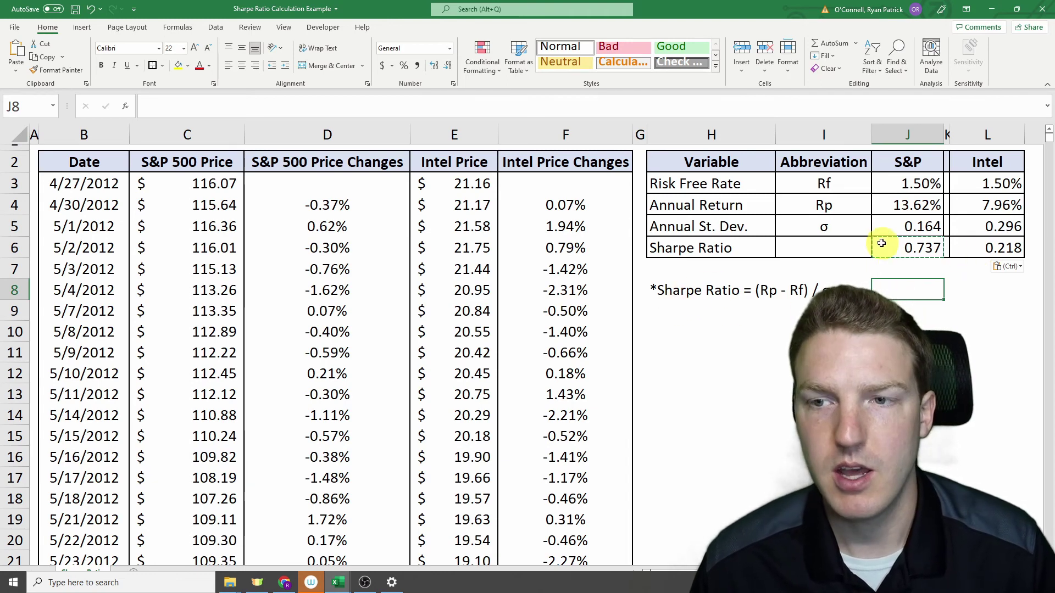
left_click(907, 205)
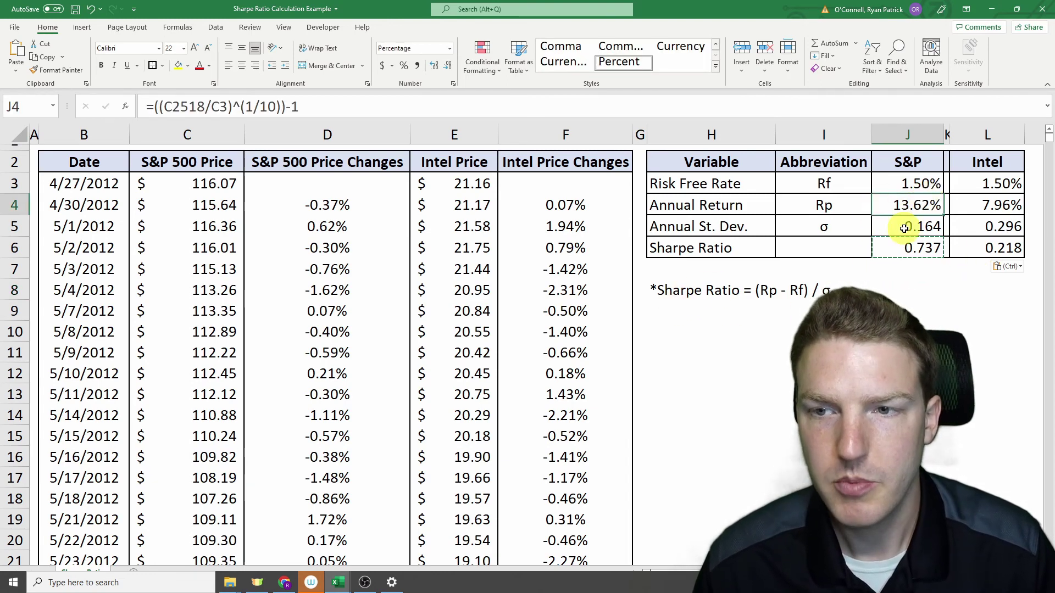
left_click(904, 227)
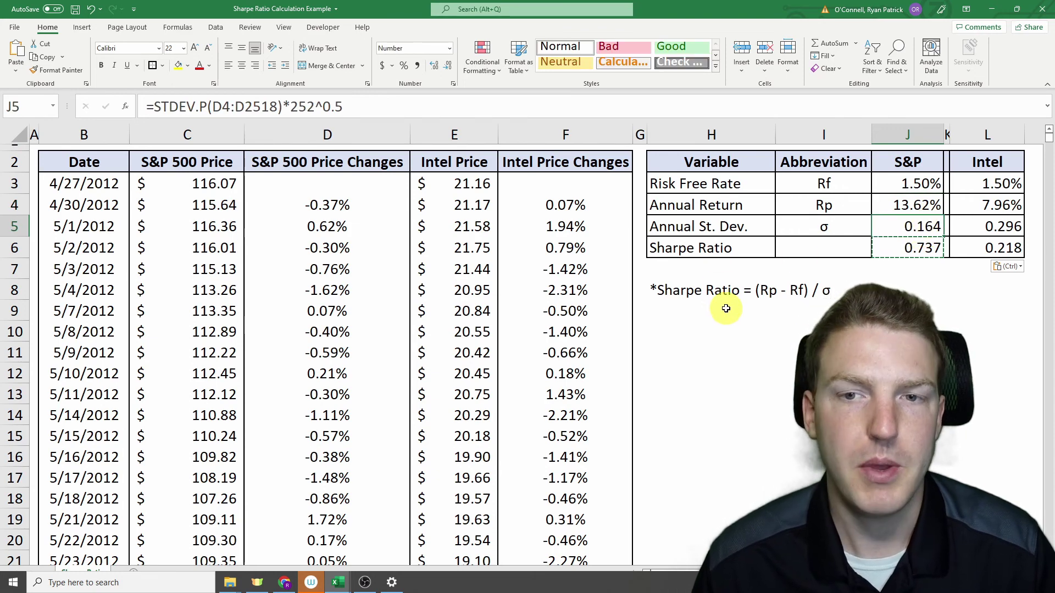